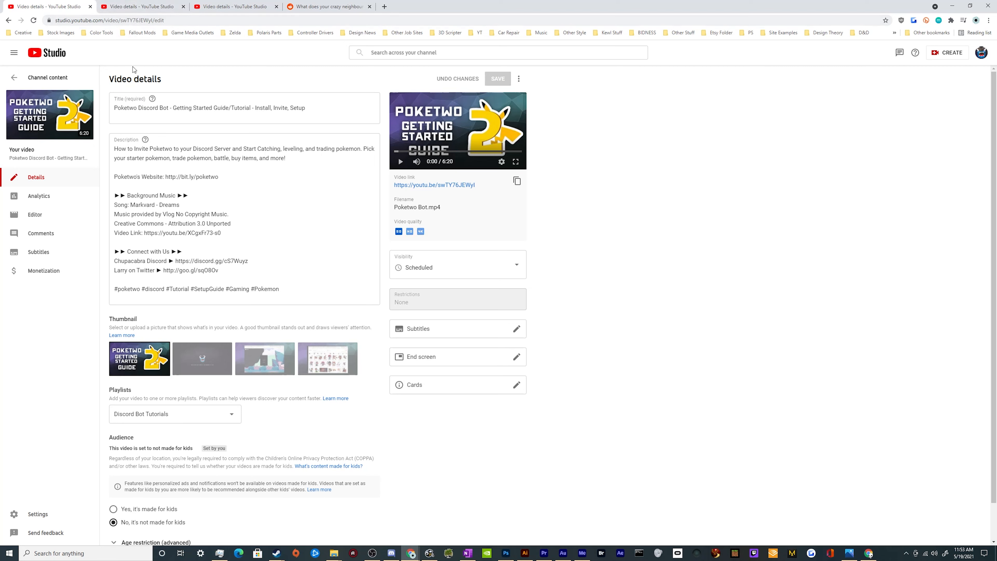
Step: Open the end screen editor for the Poketwo Discord Bot getting started video
{"action": "left_click", "coordinate": [139, 6]}
{"action": "left_click", "coordinate": [62, 4]}
{"action": "left_click", "coordinate": [405, 359]}
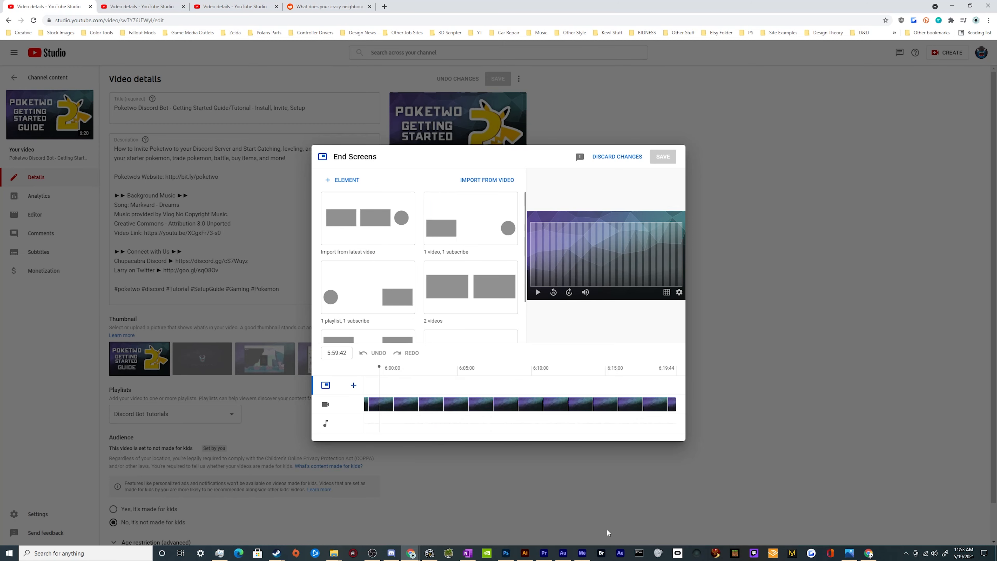
Step: Examine the closing background clip of the Discord News NEW BRANDING sequence in Premiere Pro, then return to YouTube Studio
{"action": "left_click", "coordinate": [543, 553]}
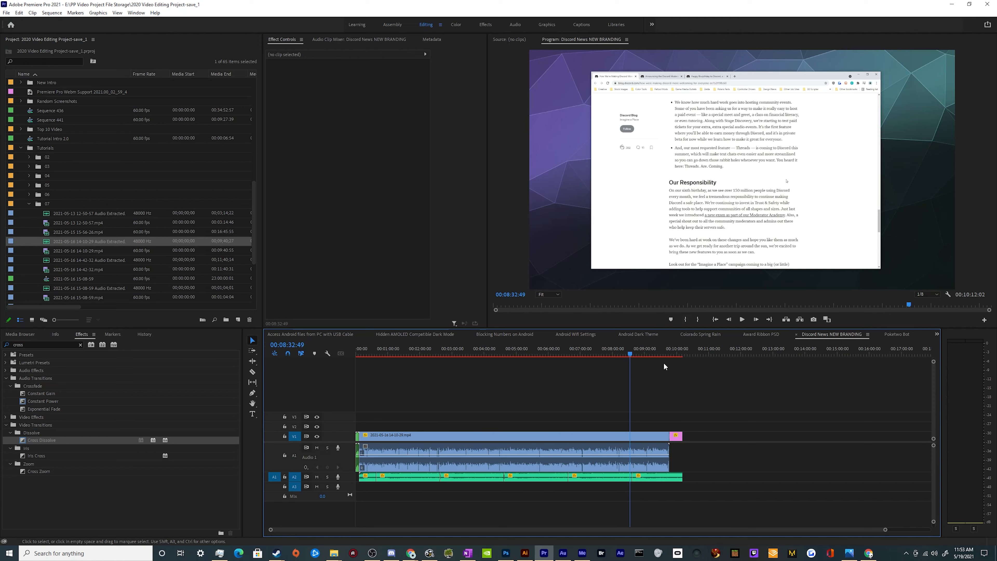
{"action": "left_click", "coordinate": [679, 354]}
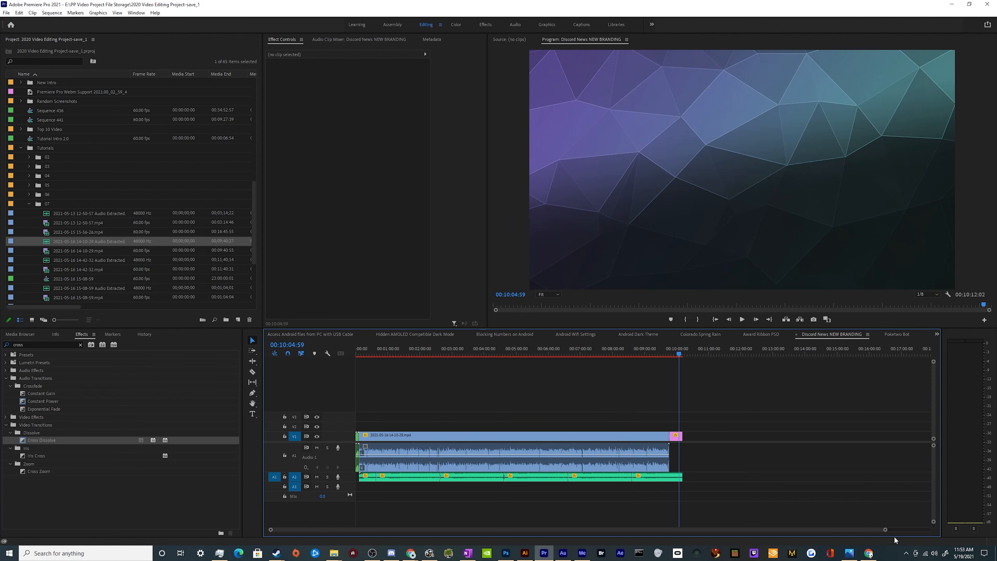
{"action": "key", "text": "="}
{"action": "key", "text": "="}
{"action": "key", "text": "="}
{"action": "left_click", "coordinate": [579, 439]}
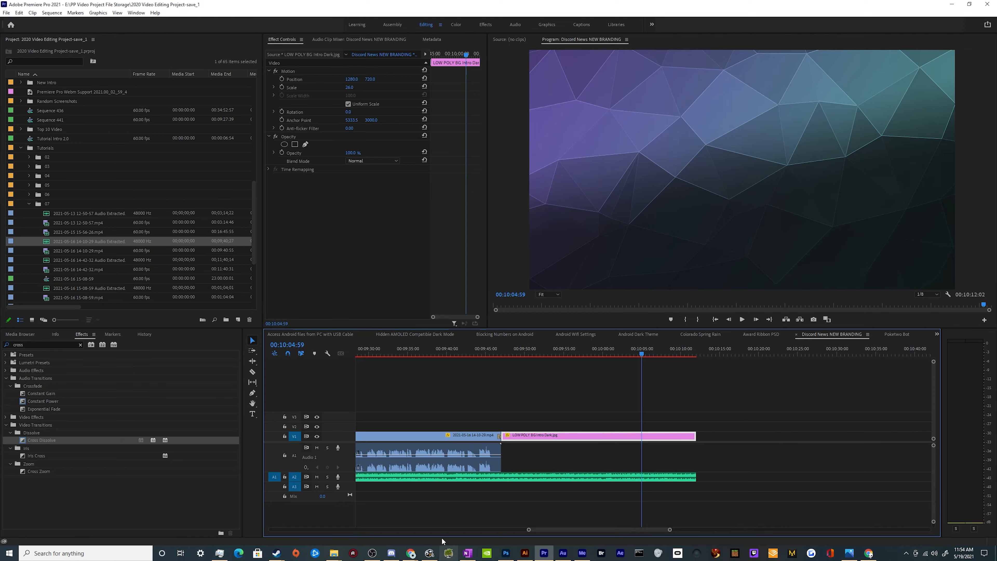
{"action": "left_click", "coordinate": [545, 554]}
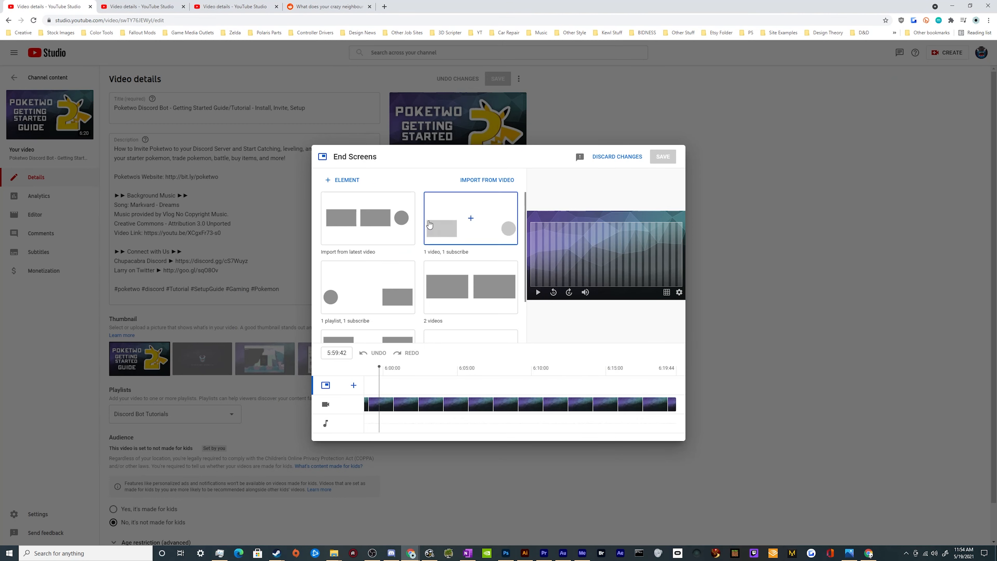
Step: Apply the end screen template with 1 video, 1 playlist and 1 subscribe element
{"action": "scroll", "coordinate": [367, 285], "scroll_direction": "down", "scroll_amount": 1}
{"action": "scroll", "coordinate": [368, 278], "scroll_direction": "up", "scroll_amount": 1}
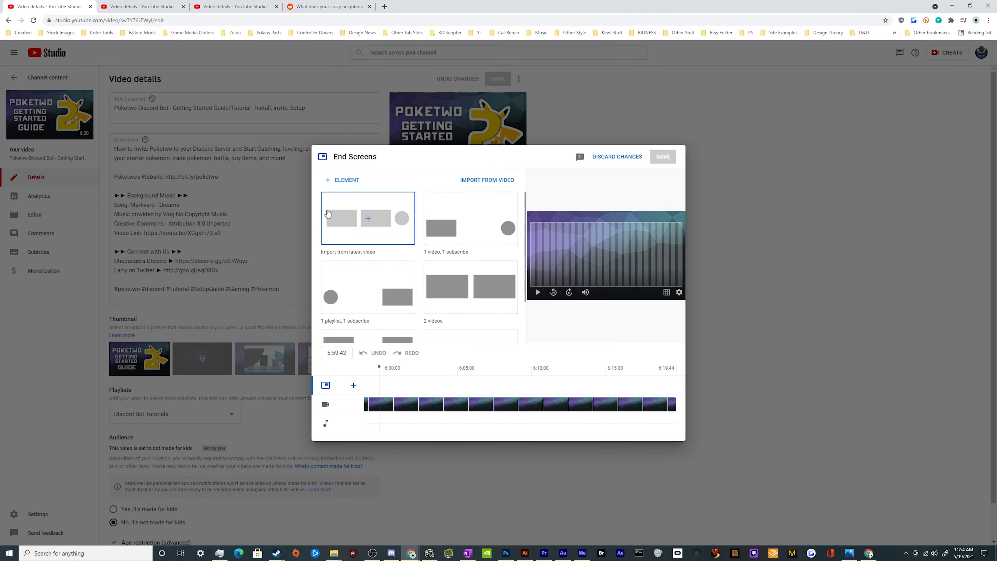
{"action": "scroll", "coordinate": [468, 280], "scroll_direction": "down", "scroll_amount": 1}
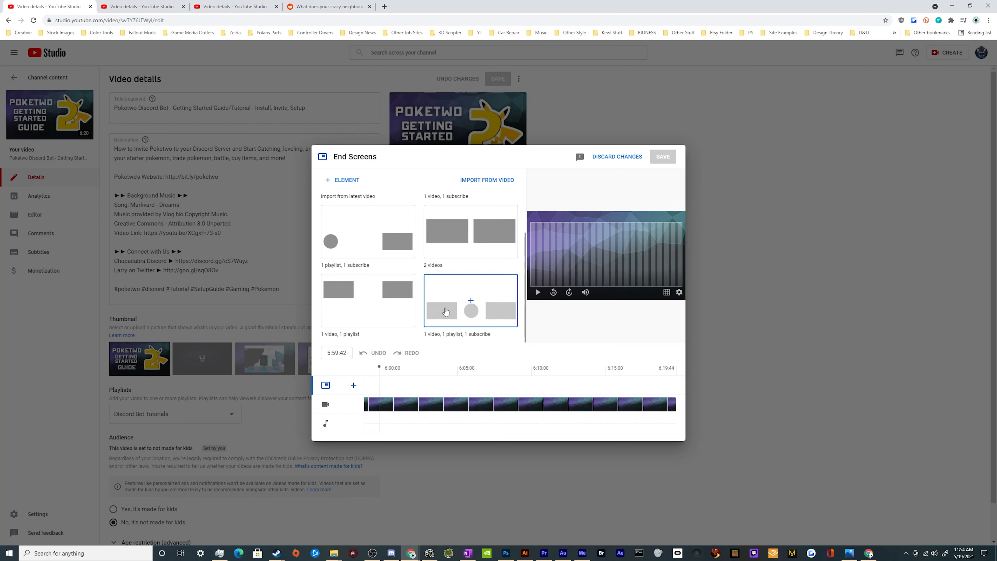
{"action": "left_click", "coordinate": [494, 314]}
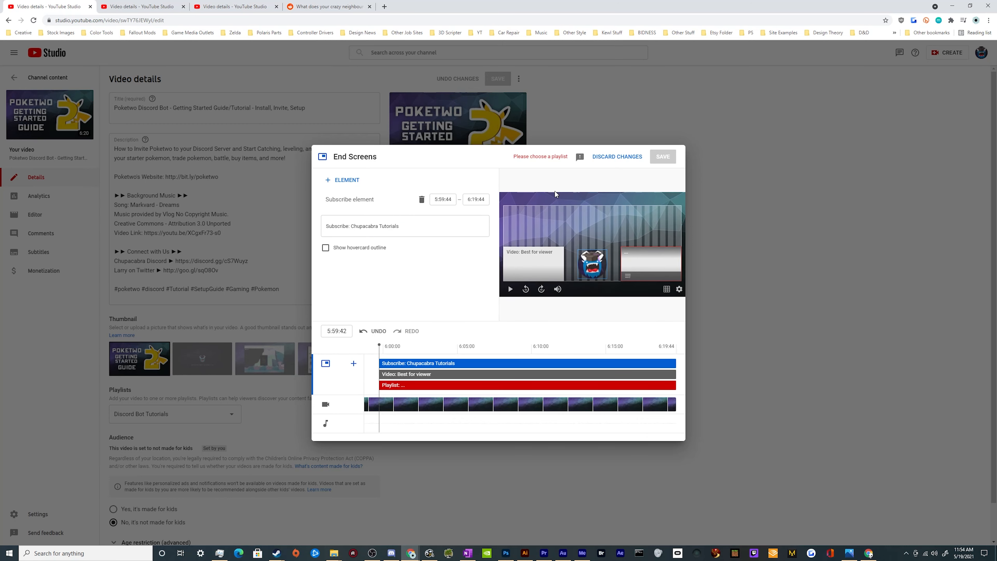
Step: Move the video, subscribe and playlist elements up to the vertical middle of the end screen frame
{"action": "left_click_drag", "start_coordinate": [541, 264], "coordinate": [591, 245]}
{"action": "left_click", "coordinate": [593, 251]}
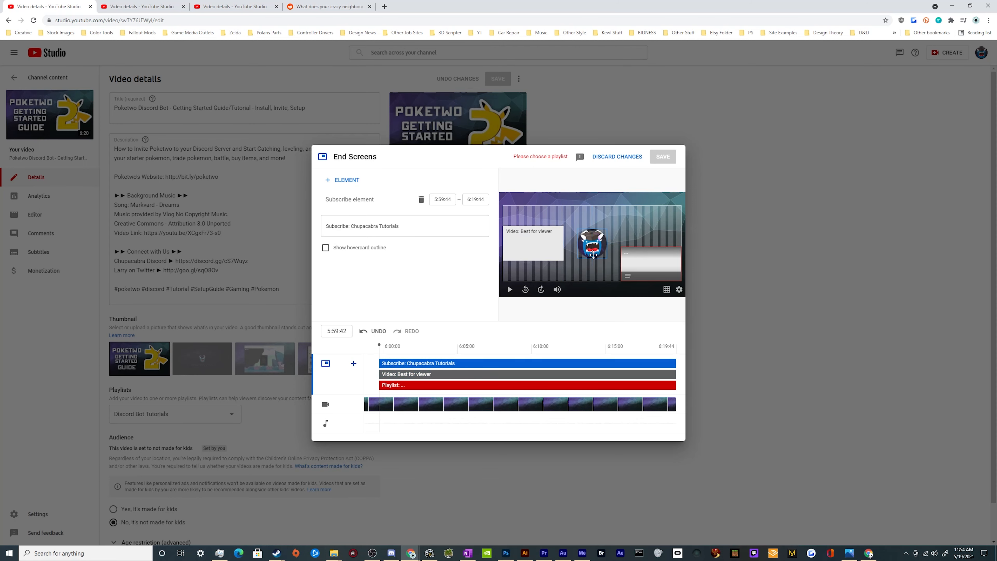
{"action": "left_click_drag", "start_coordinate": [651, 265], "coordinate": [651, 244]}
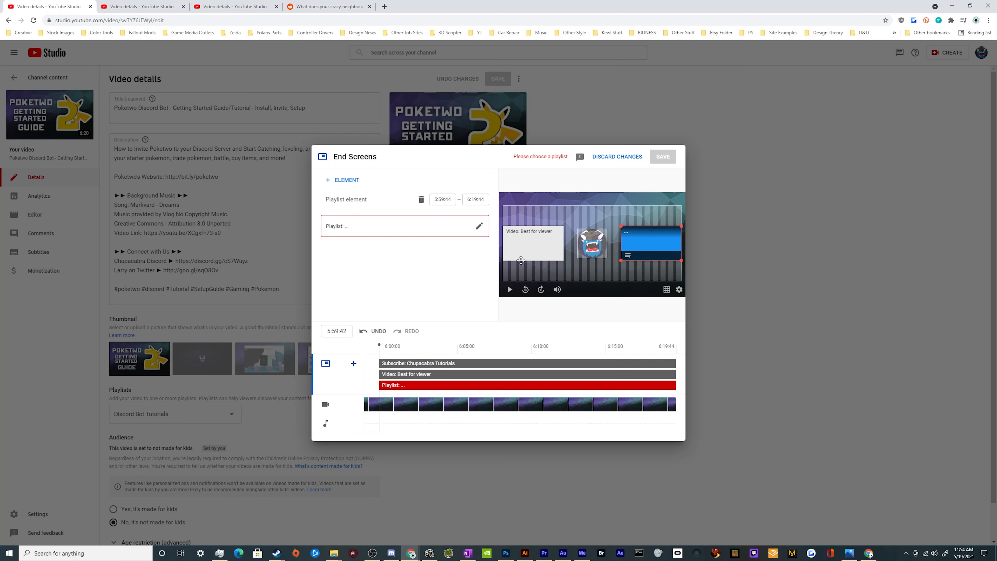
Step: Try the most recent upload, best for viewer and specific video options on the video element, browsing the channel's videos
{"action": "left_click", "coordinate": [512, 260]}
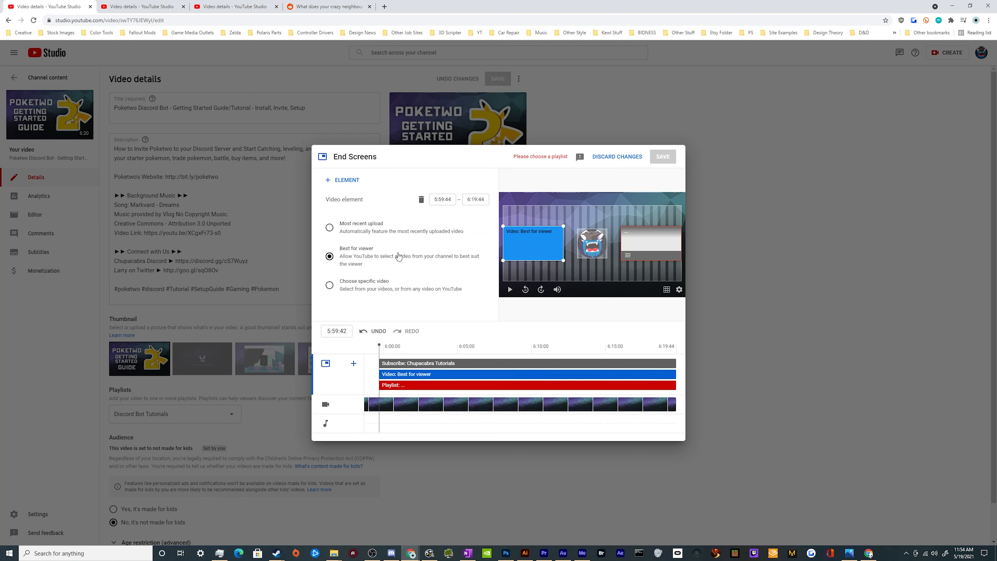
{"action": "left_click", "coordinate": [330, 230]}
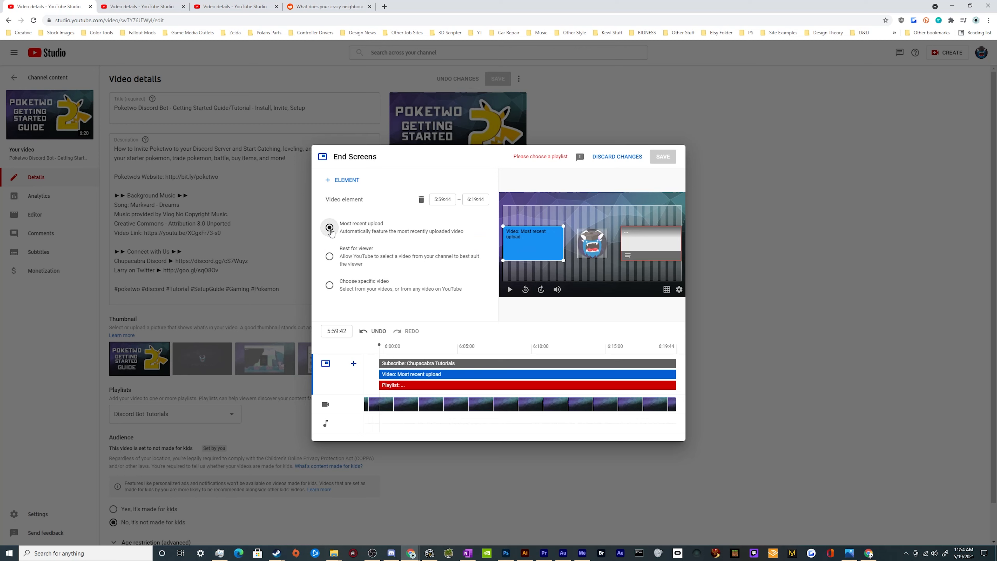
{"action": "left_click", "coordinate": [330, 257]}
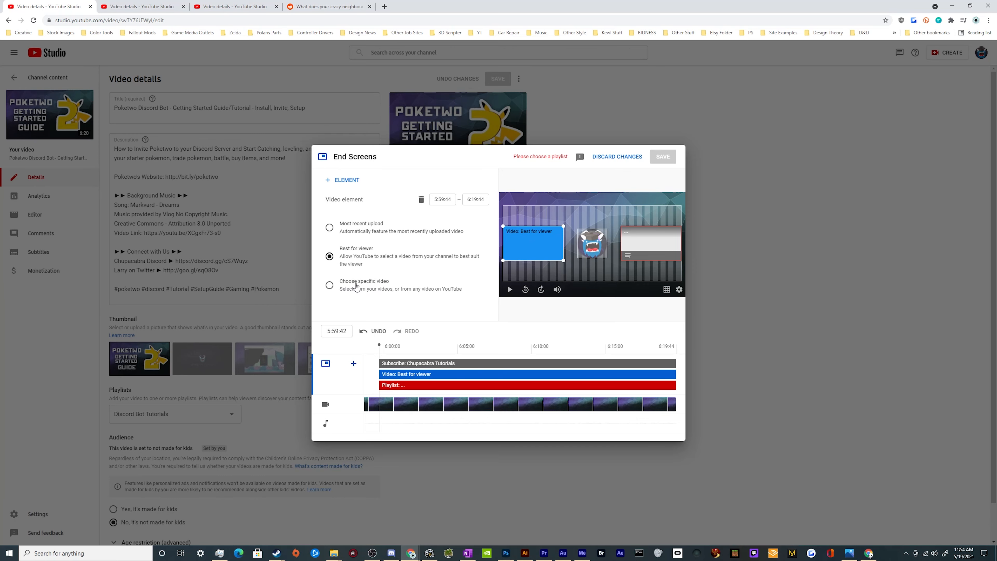
{"action": "left_click", "coordinate": [366, 286]}
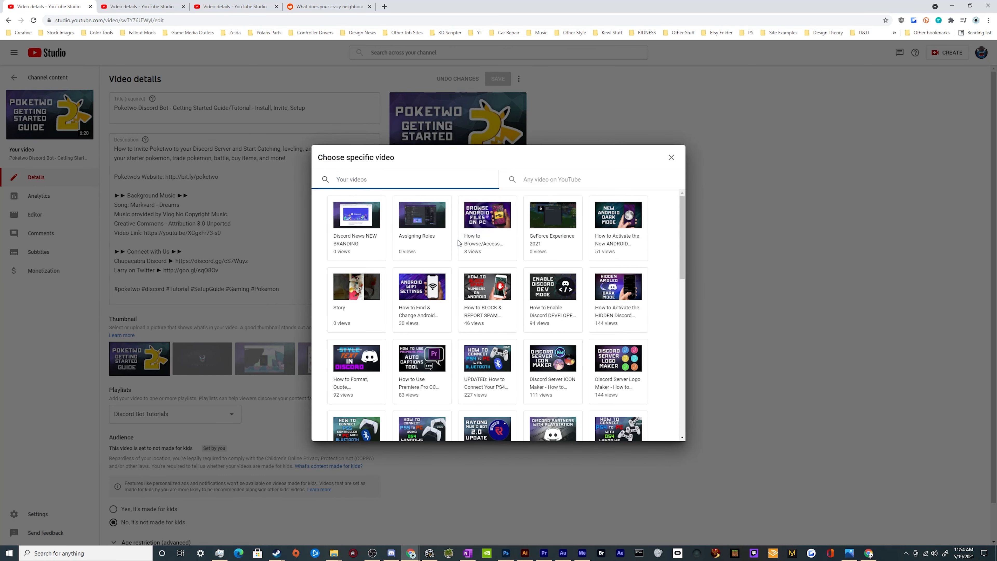
{"action": "scroll", "coordinate": [439, 294], "scroll_direction": "down", "scroll_amount": 12}
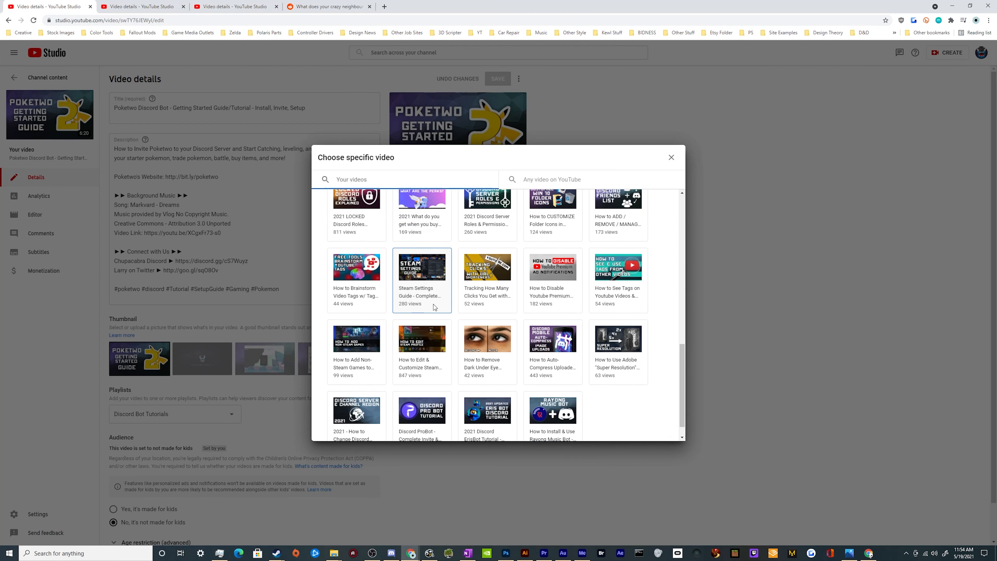
{"action": "scroll", "coordinate": [462, 283], "scroll_direction": "up", "scroll_amount": 12}
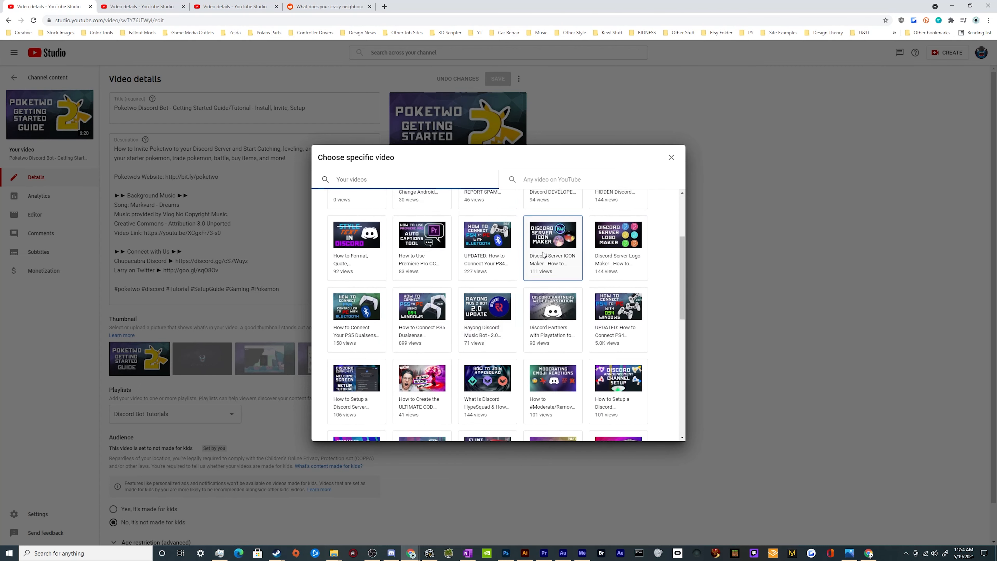
{"action": "left_click", "coordinate": [671, 157]}
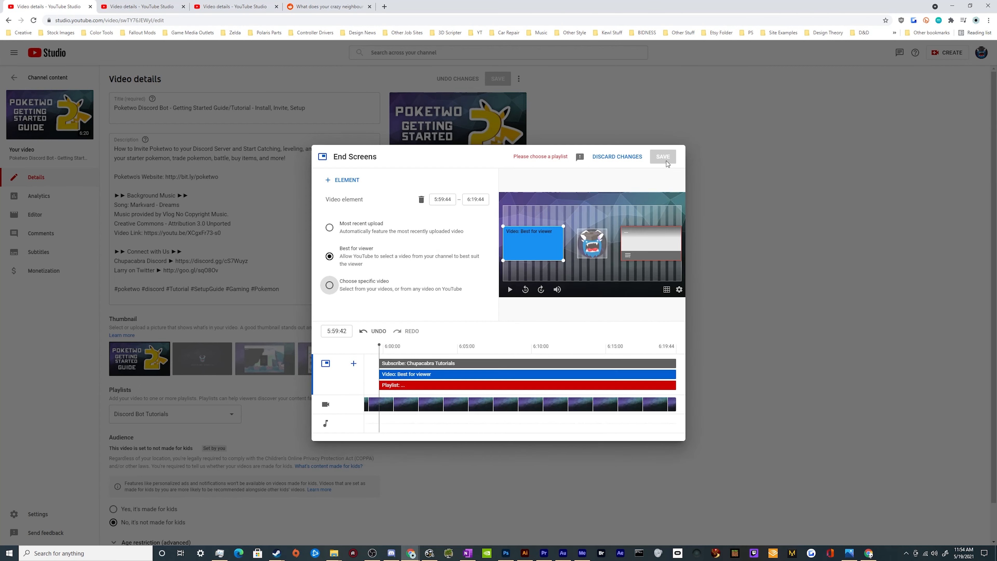
Step: Delete the video, subscribe and playlist elements from the end screen
{"action": "left_click", "coordinate": [421, 199]}
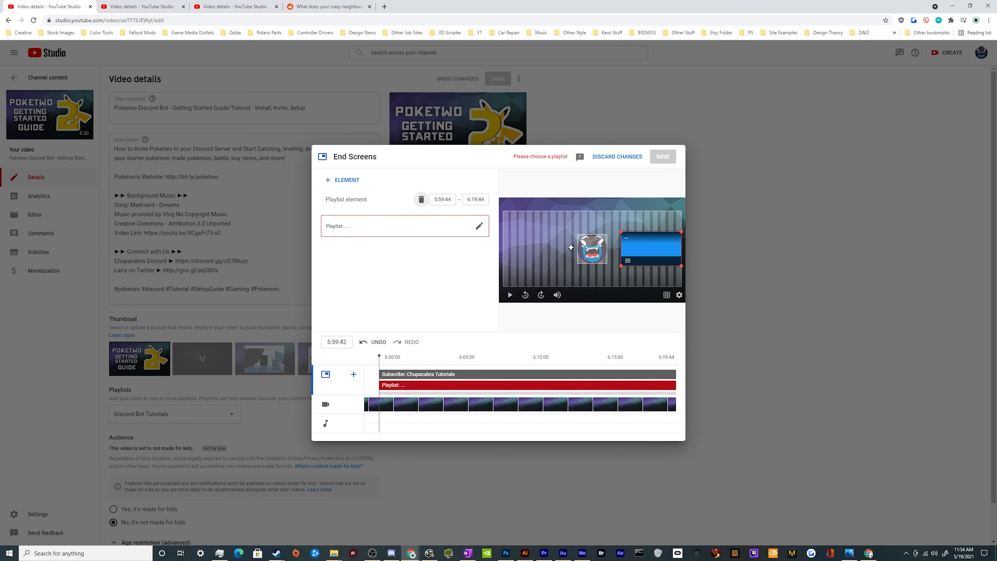
{"action": "left_click", "coordinate": [585, 249]}
{"action": "left_click", "coordinate": [421, 199]}
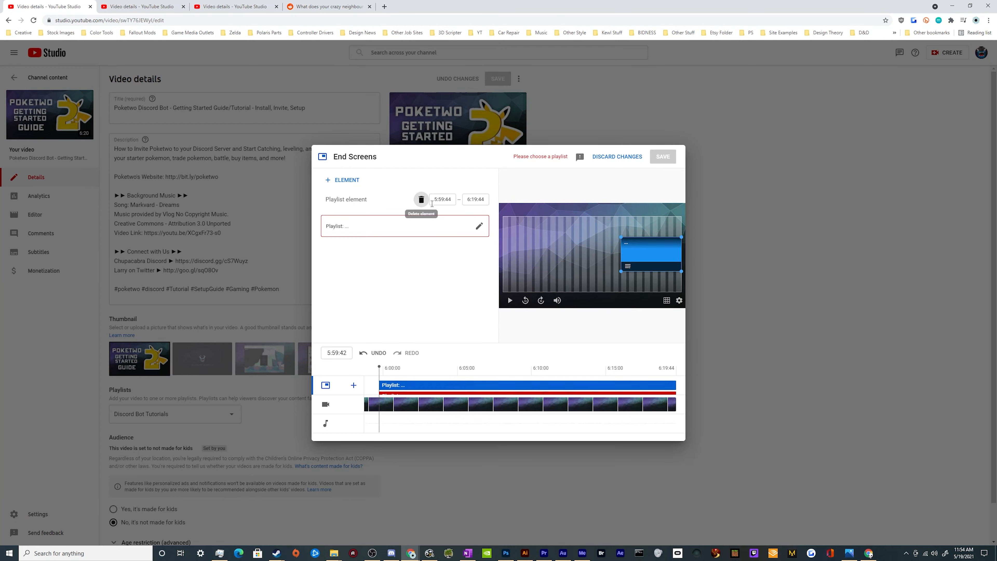
{"action": "left_click", "coordinate": [421, 199]}
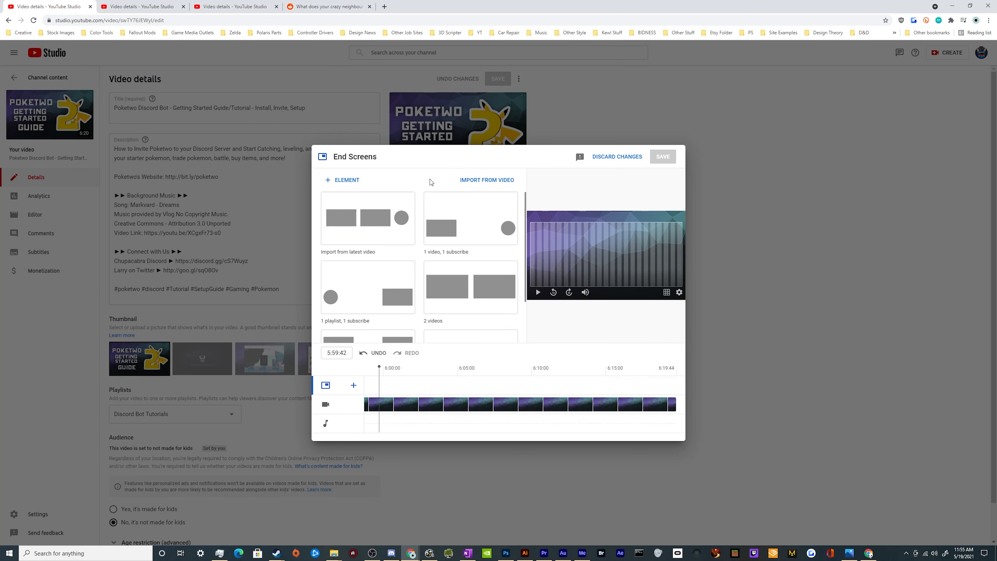
{"action": "left_click", "coordinate": [338, 180]}
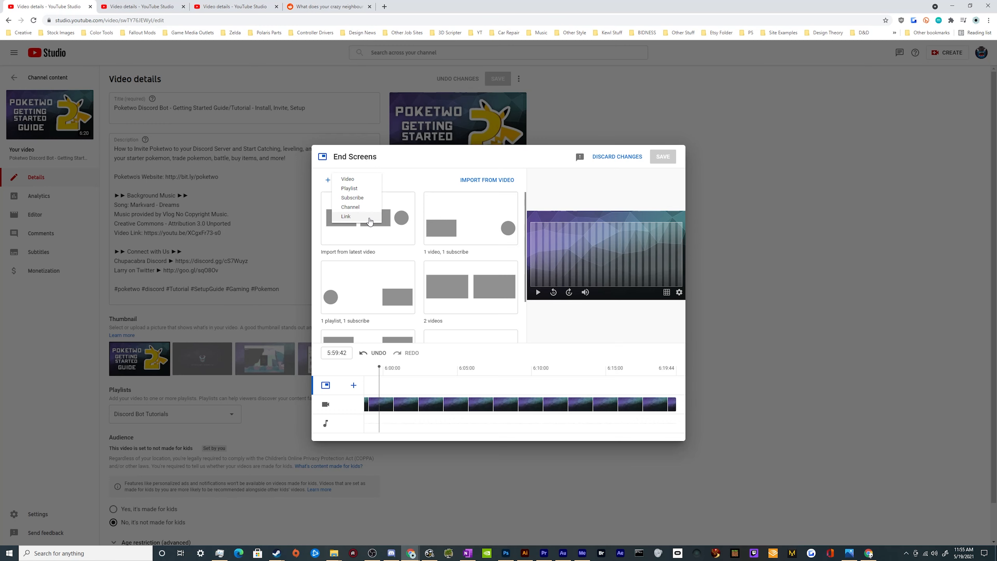
{"action": "left_click", "coordinate": [353, 220]}
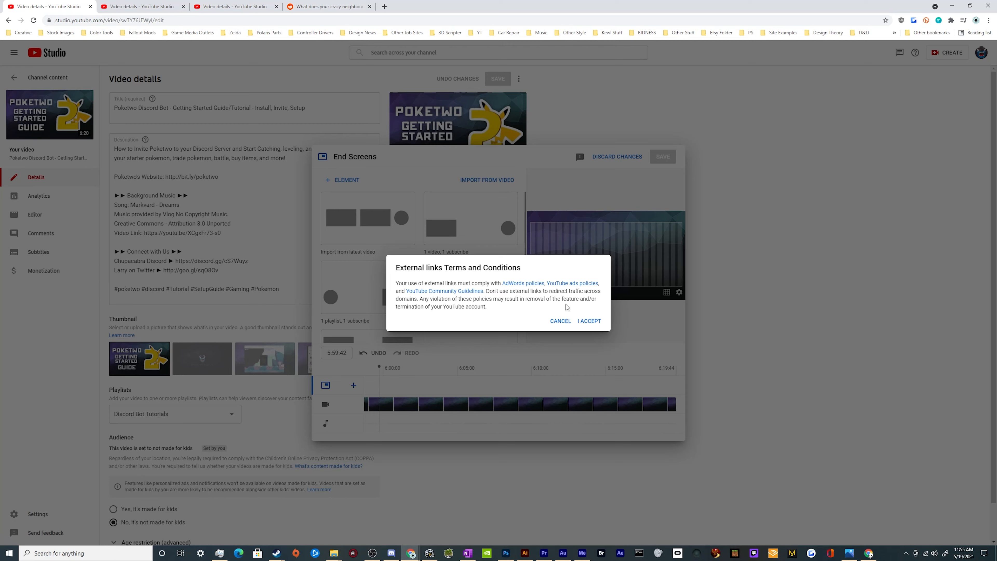
{"action": "left_click", "coordinate": [560, 321]}
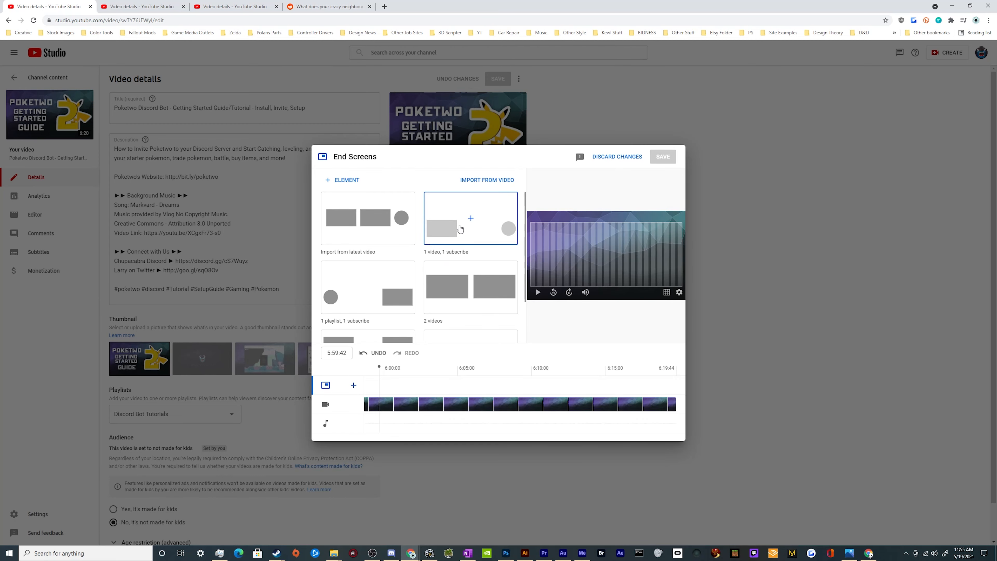
{"action": "left_click", "coordinate": [342, 180]}
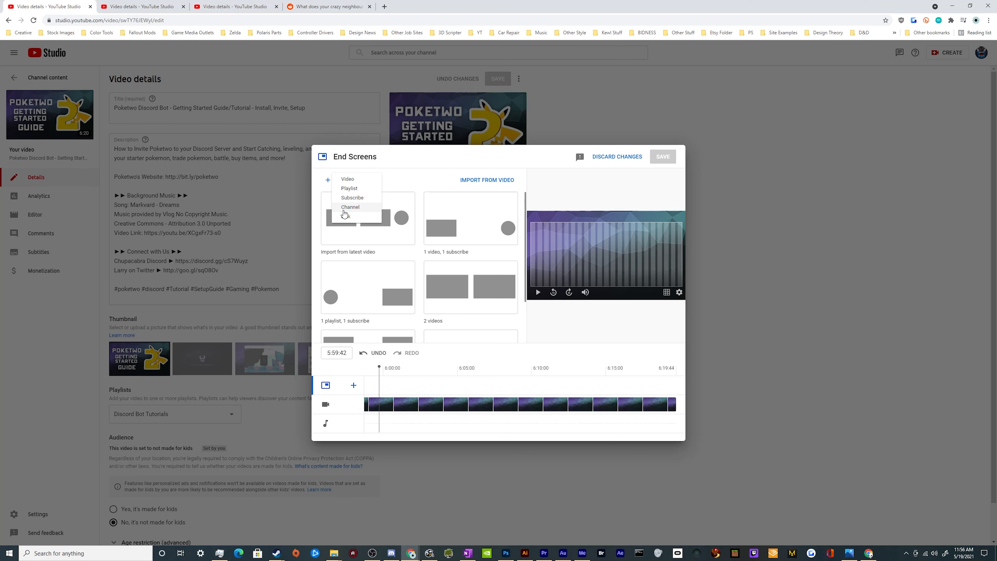
{"action": "left_click", "coordinate": [423, 181]}
Step: Add a subscribe element and place it in the upper middle of the end screen frame
{"action": "left_click", "coordinate": [340, 180]}
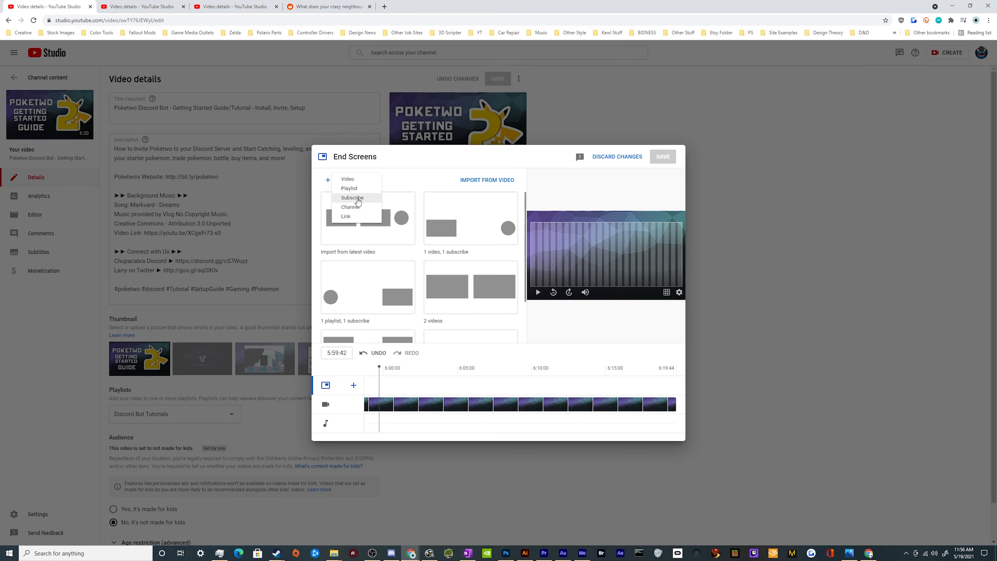
{"action": "left_click", "coordinate": [355, 197]}
{"action": "left_click_drag", "start_coordinate": [518, 231], "coordinate": [586, 232]}
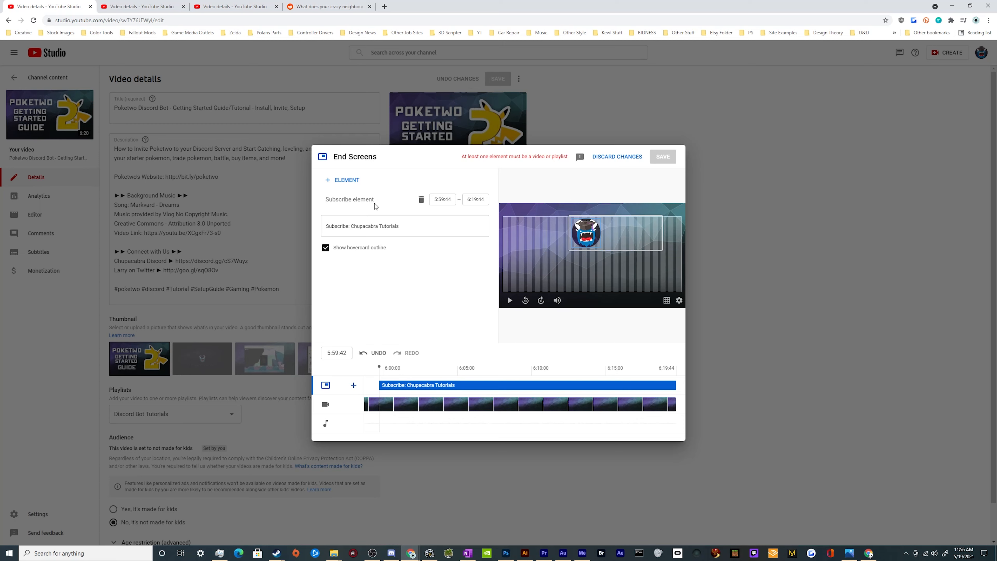
Step: Add a video element in the lower left corner of the end screen frame and set it to Best for viewer
{"action": "left_click", "coordinate": [336, 180]}
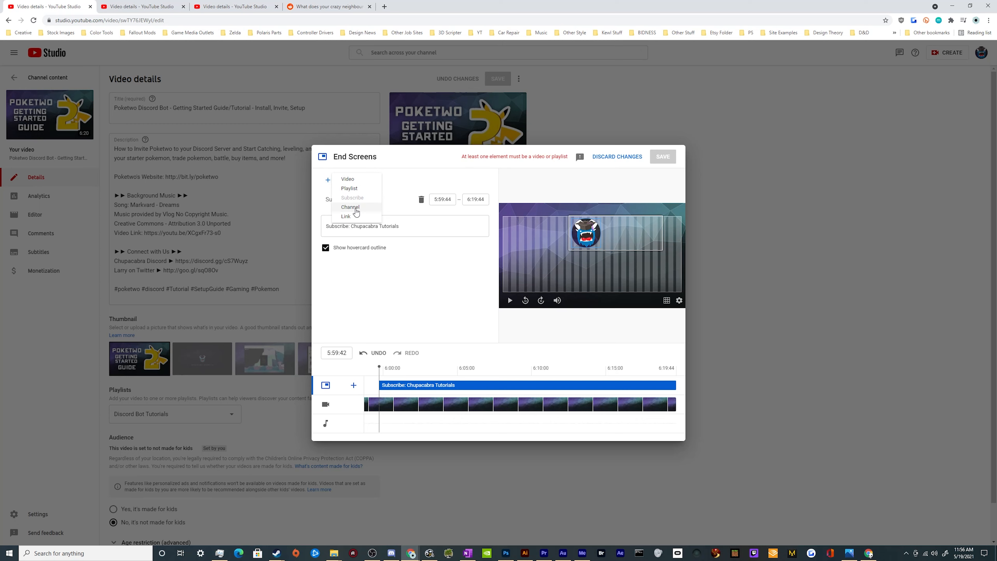
{"action": "left_click", "coordinate": [354, 188]}
{"action": "left_click_drag", "start_coordinate": [536, 229], "coordinate": [537, 268]}
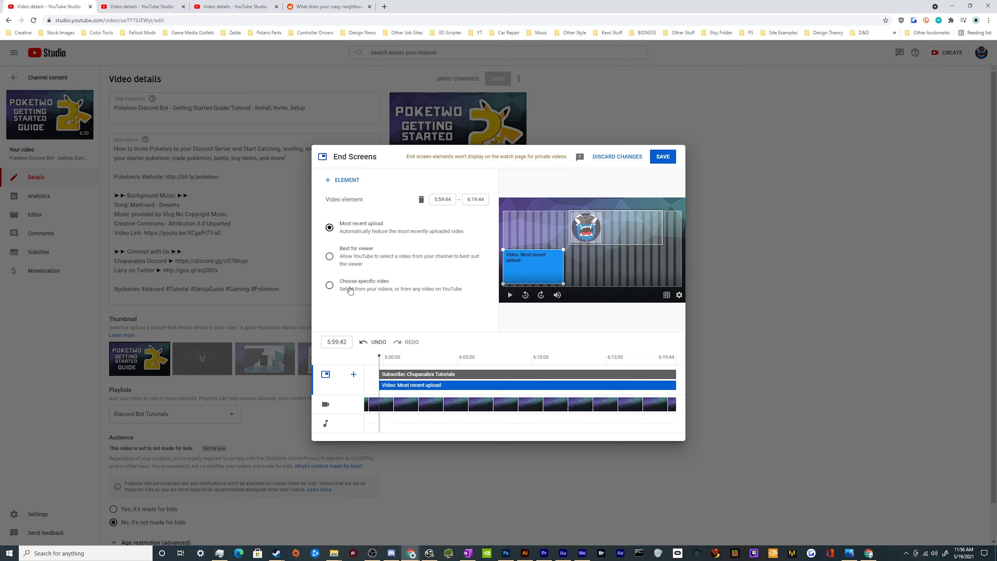
{"action": "left_click", "coordinate": [351, 251]}
{"action": "left_click", "coordinate": [355, 180]}
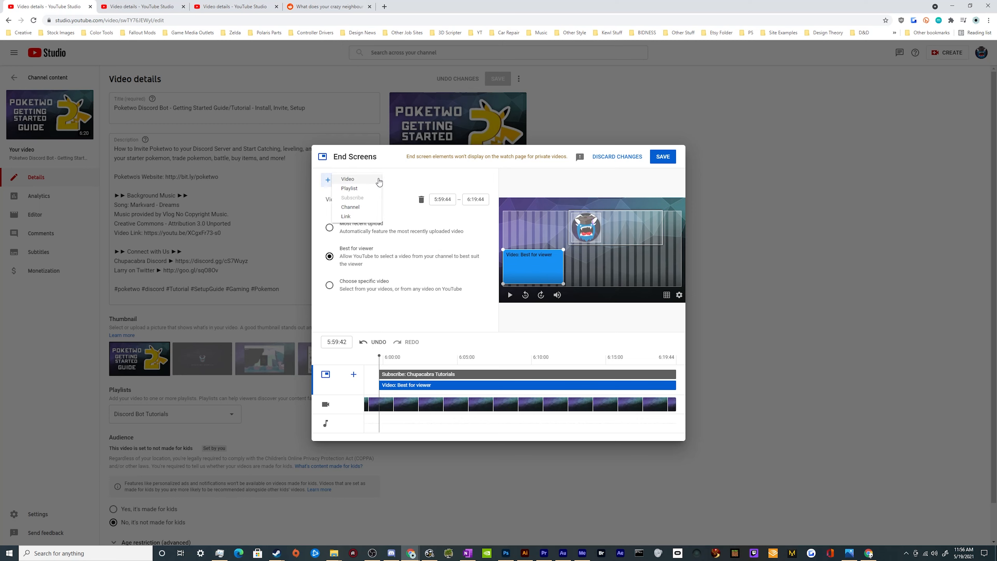
{"action": "left_click", "coordinate": [391, 251]}
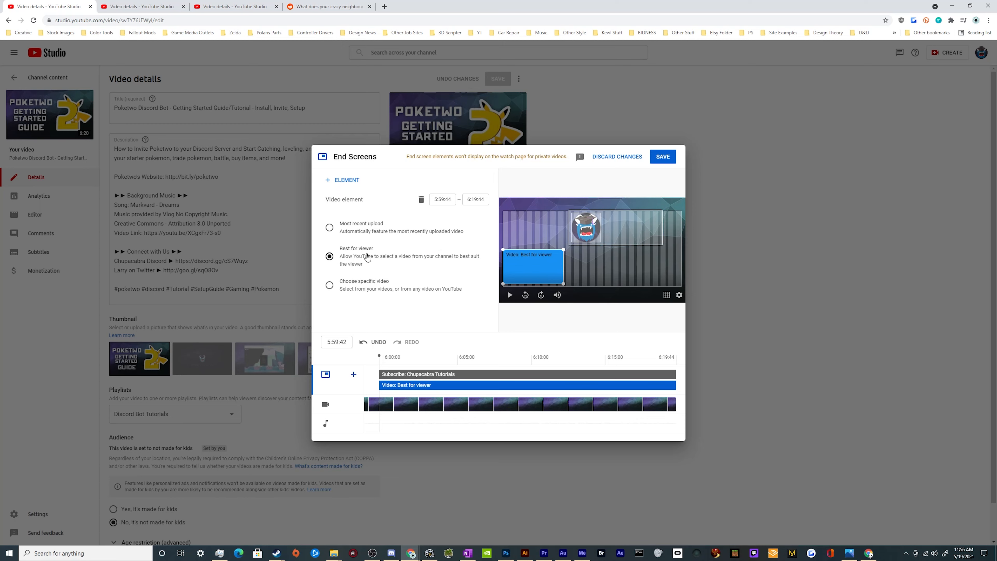
Step: Add a second video element and place it in the lower right corner of the end screen frame
{"action": "left_click", "coordinate": [343, 180]}
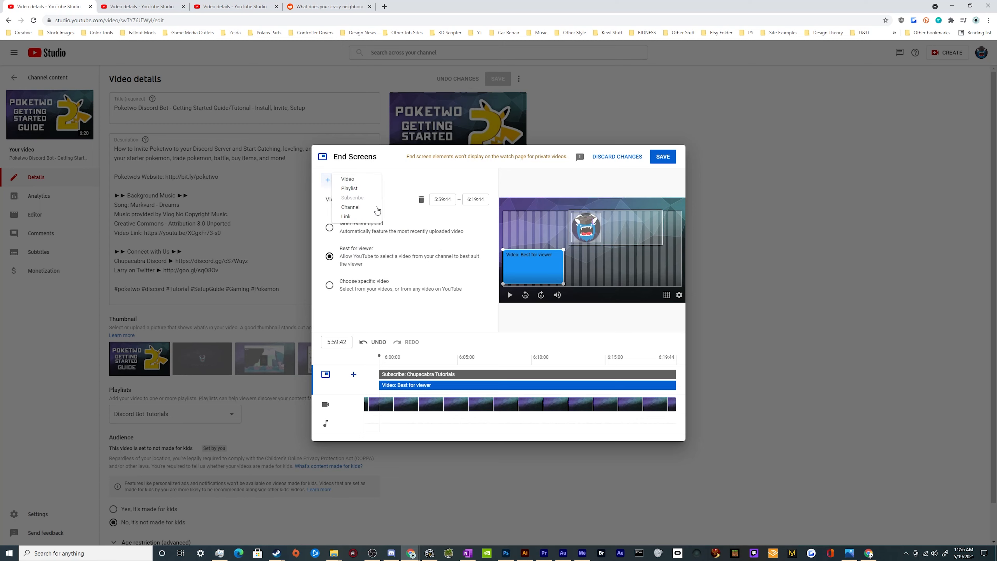
{"action": "left_click", "coordinate": [368, 180]}
{"action": "left_click_drag", "start_coordinate": [537, 226], "coordinate": [655, 265]}
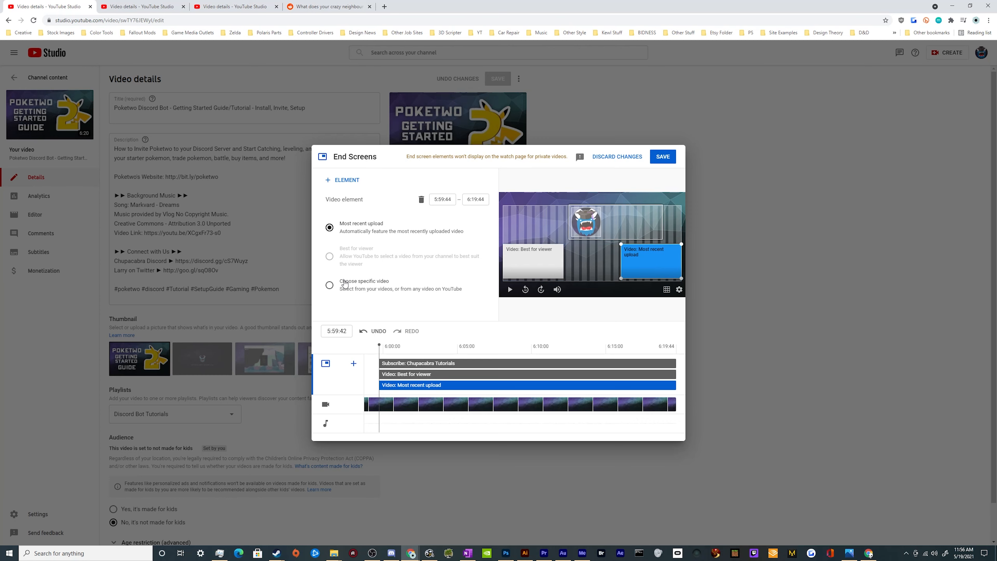
Step: Set the lower right video element to "What is Discord HypeSquad & How do you Join to Win Free Swag/Nitro?" and save the end screen
{"action": "left_click", "coordinate": [345, 283]}
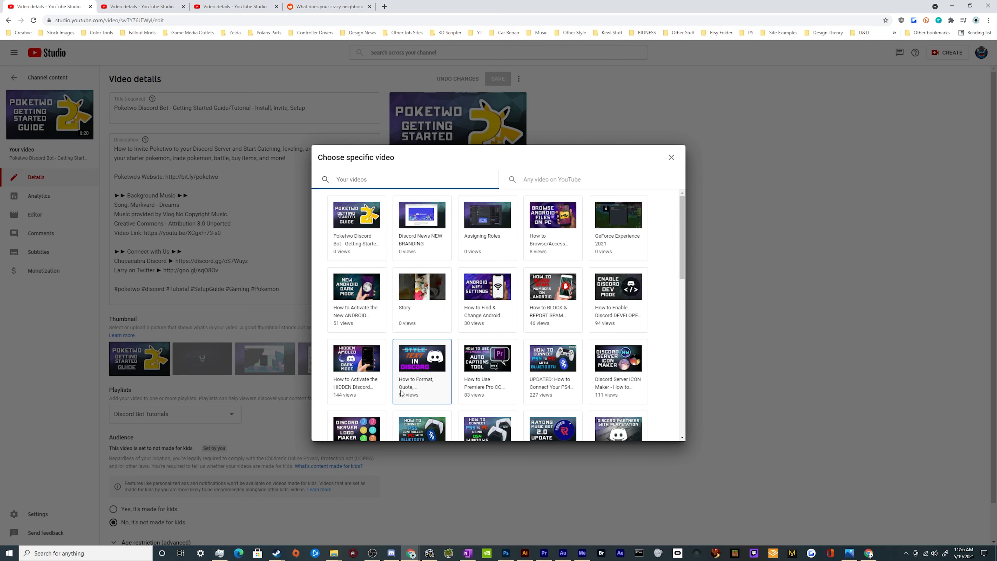
{"action": "scroll", "coordinate": [523, 366], "scroll_direction": "down", "scroll_amount": 2}
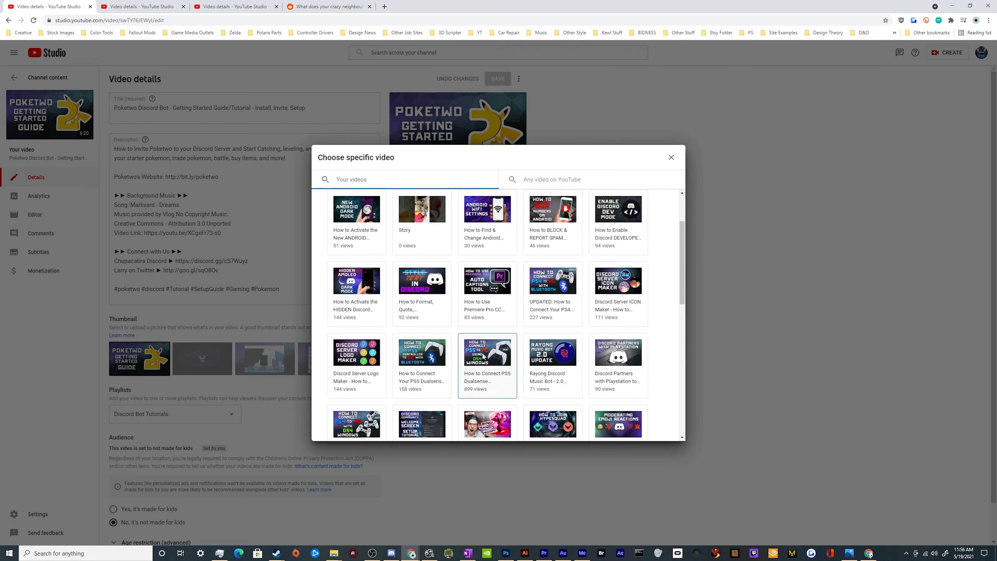
{"action": "scroll", "coordinate": [559, 362], "scroll_direction": "down", "scroll_amount": 4}
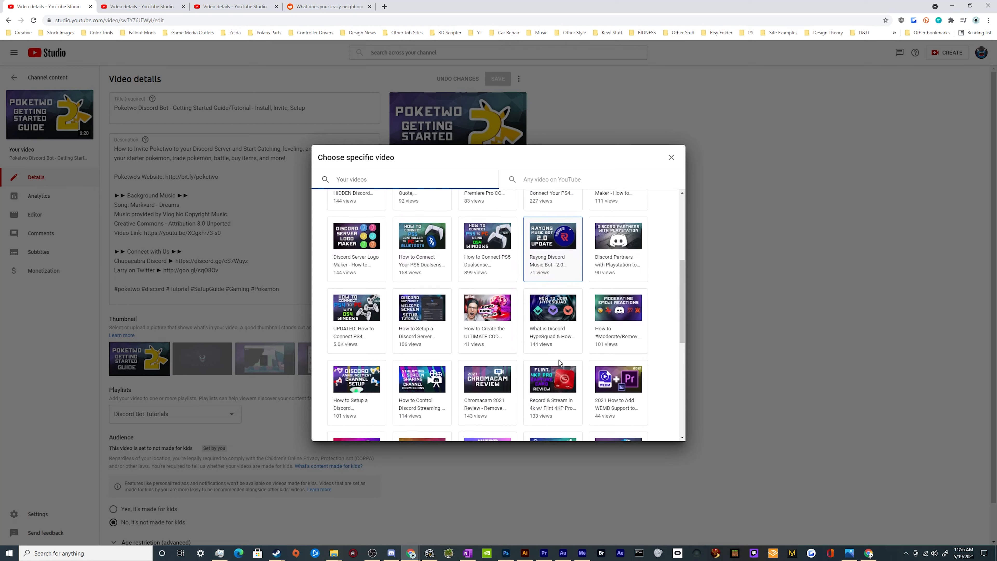
{"action": "left_click", "coordinate": [551, 283]}
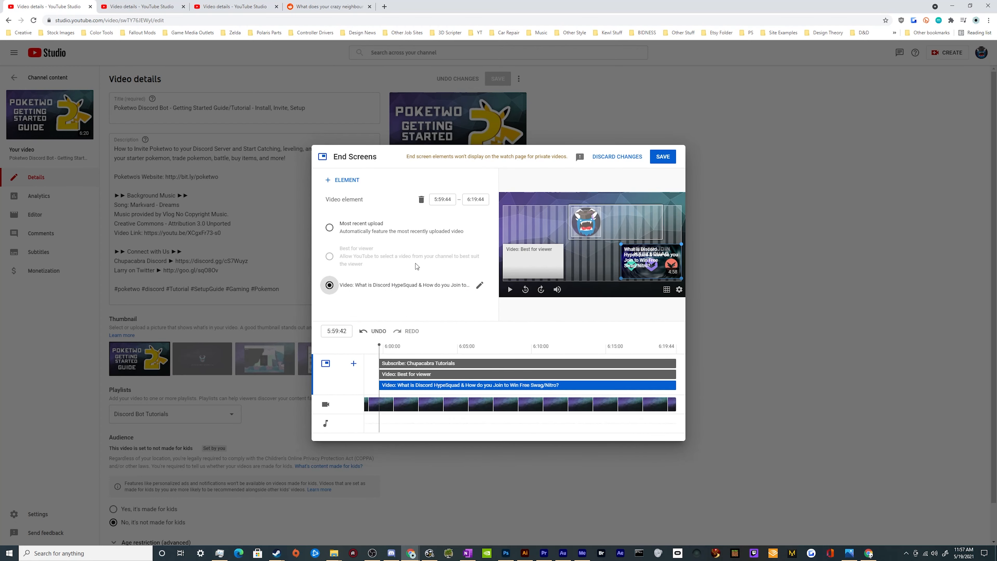
{"action": "left_click", "coordinate": [662, 156]}
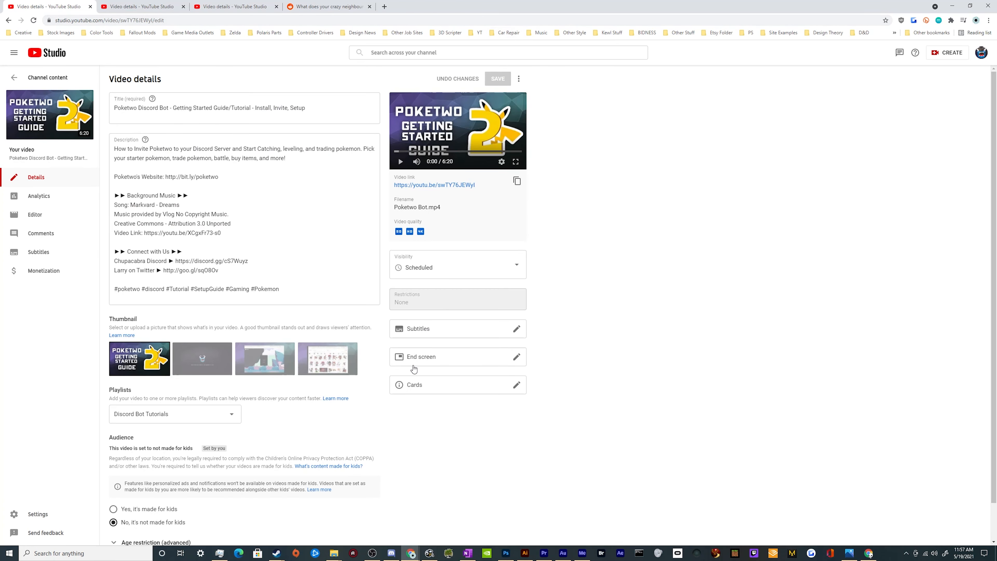
Step: Delete all three elements from the saved end screen and import the end screen from the "How to BLOCK & REPORT SPAM" video
{"action": "left_click", "coordinate": [423, 359]}
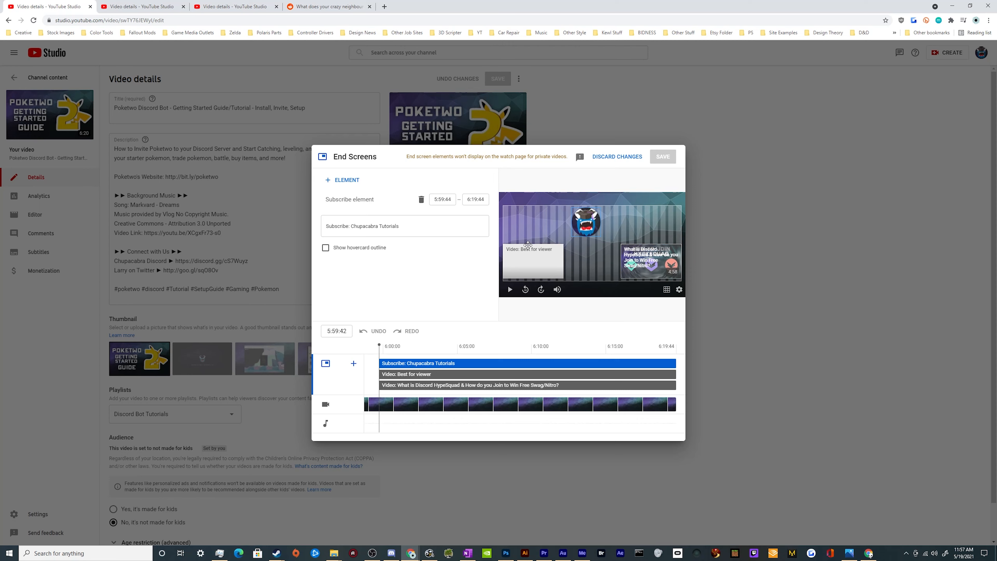
{"action": "left_click", "coordinate": [528, 244]}
{"action": "left_click", "coordinate": [421, 199]}
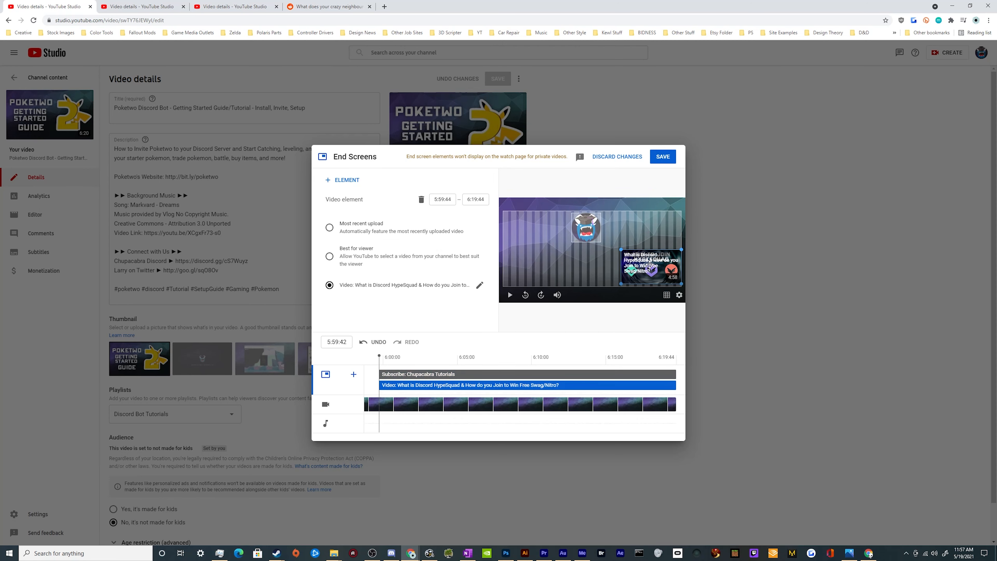
{"action": "left_click", "coordinate": [421, 199]}
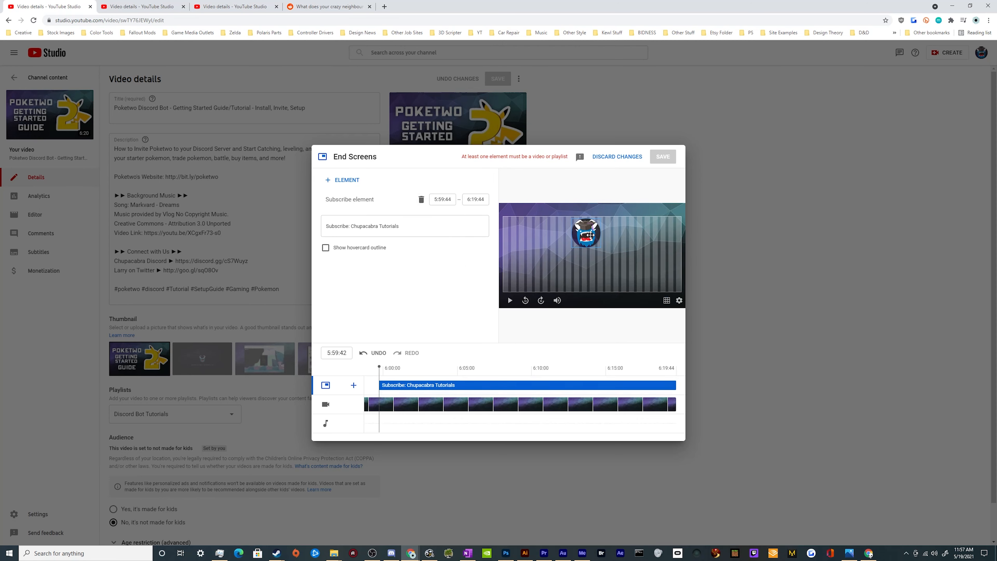
{"action": "left_click", "coordinate": [421, 199]}
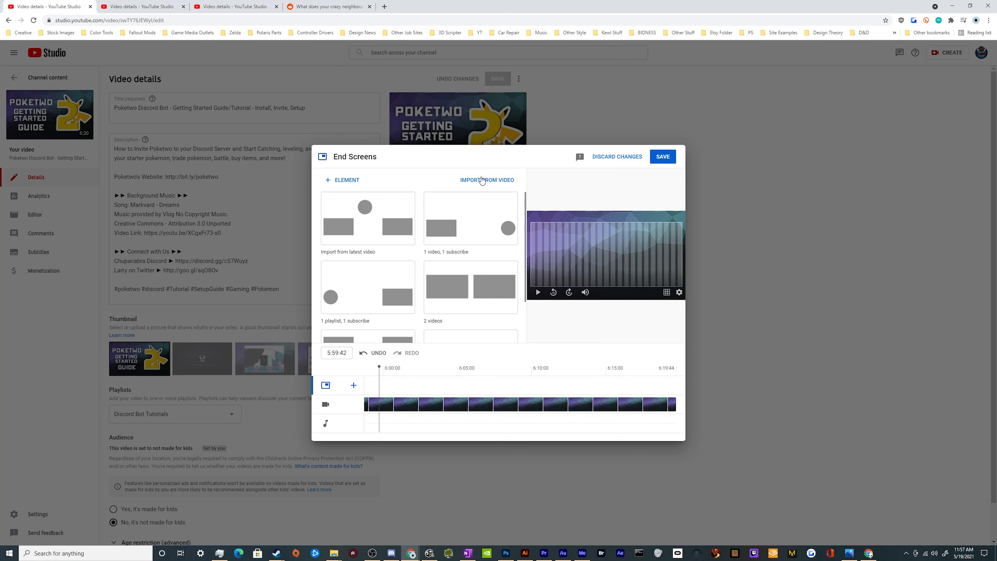
{"action": "left_click", "coordinate": [483, 180]}
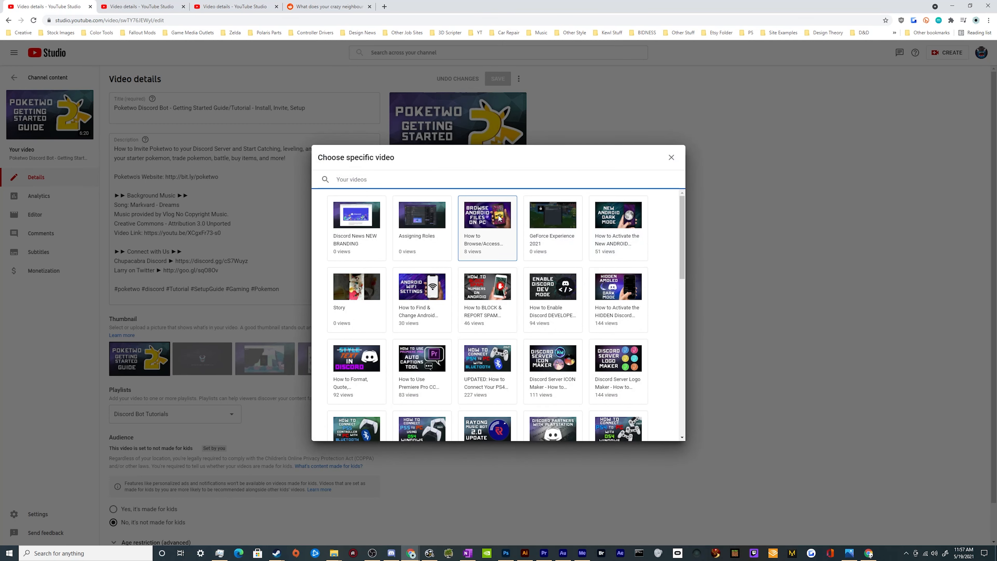
{"action": "left_click", "coordinate": [487, 312]}
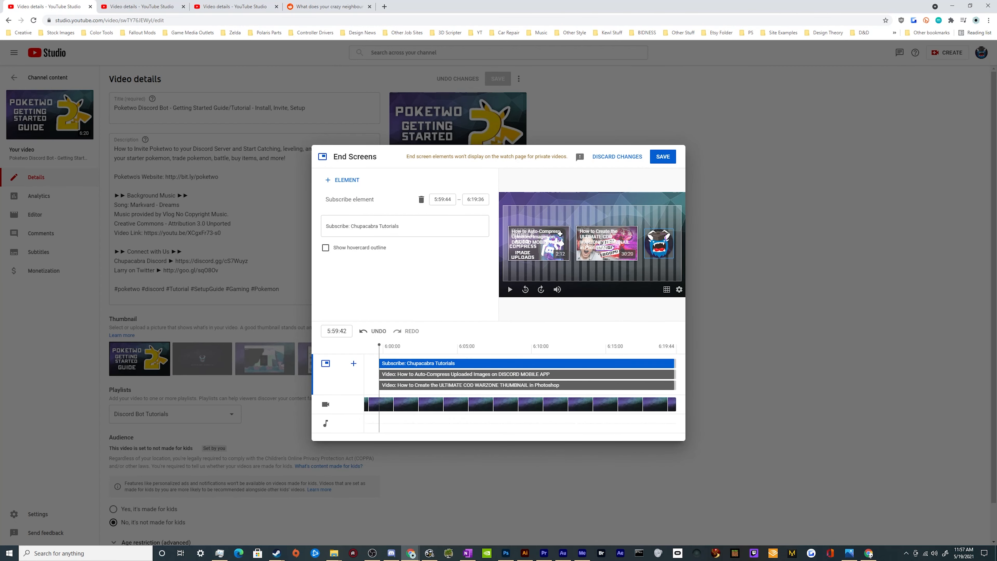
Step: Set the first imported video element to "Discord Server ICON Maker - How to Create a Discord Server Icon for Free"
{"action": "left_click", "coordinate": [529, 250]}
{"action": "left_click", "coordinate": [407, 285]}
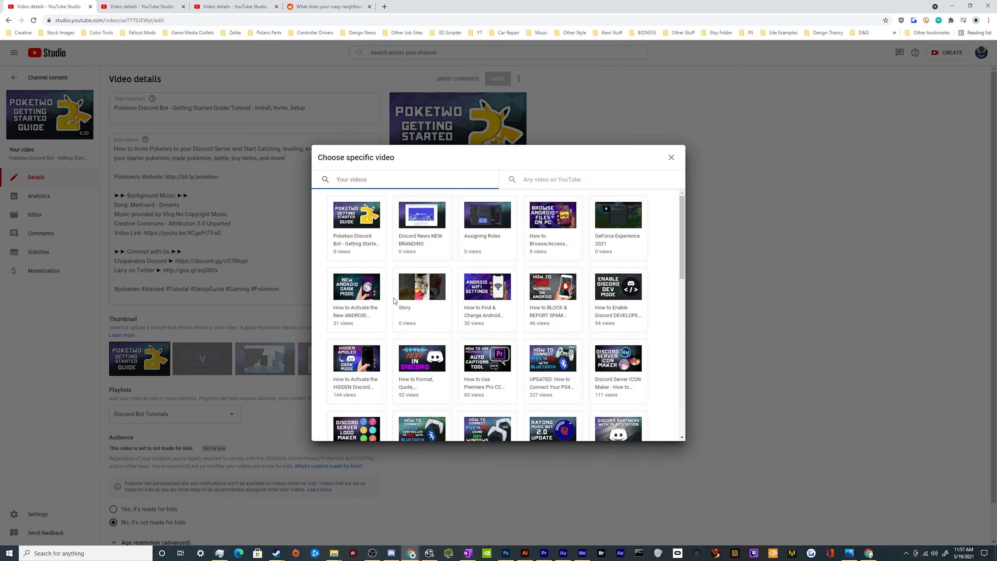
{"action": "scroll", "coordinate": [512, 322], "scroll_direction": "down", "scroll_amount": 1}
{"action": "scroll", "coordinate": [512, 322], "scroll_direction": "down", "scroll_amount": 3}
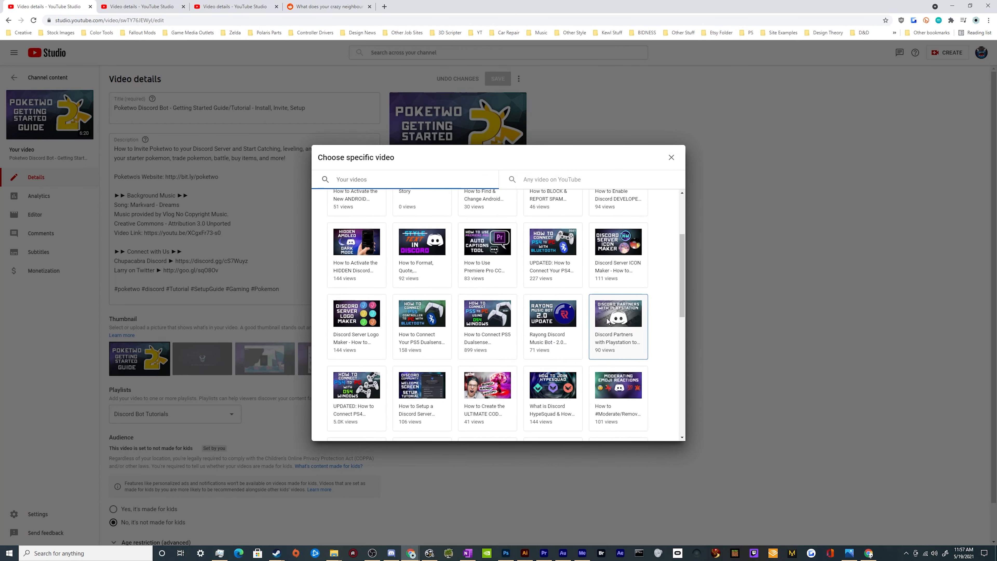
{"action": "scroll", "coordinate": [607, 321], "scroll_direction": "up", "scroll_amount": 2}
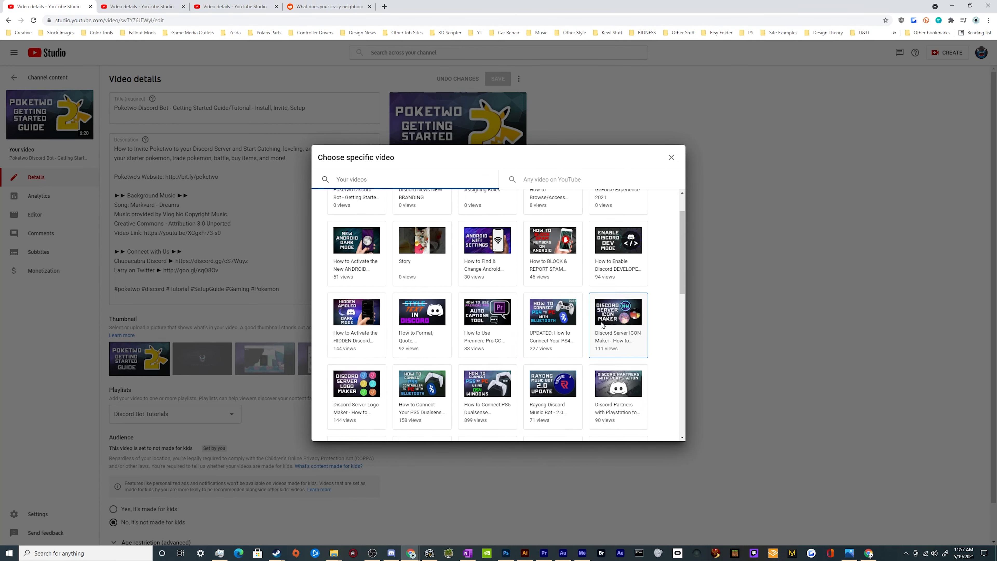
{"action": "left_click", "coordinate": [605, 327]}
Step: Set the second imported video element to "How to Setup a Discord Announcement Channel you can "Follow"" and save the end screen
{"action": "left_click", "coordinate": [606, 253]}
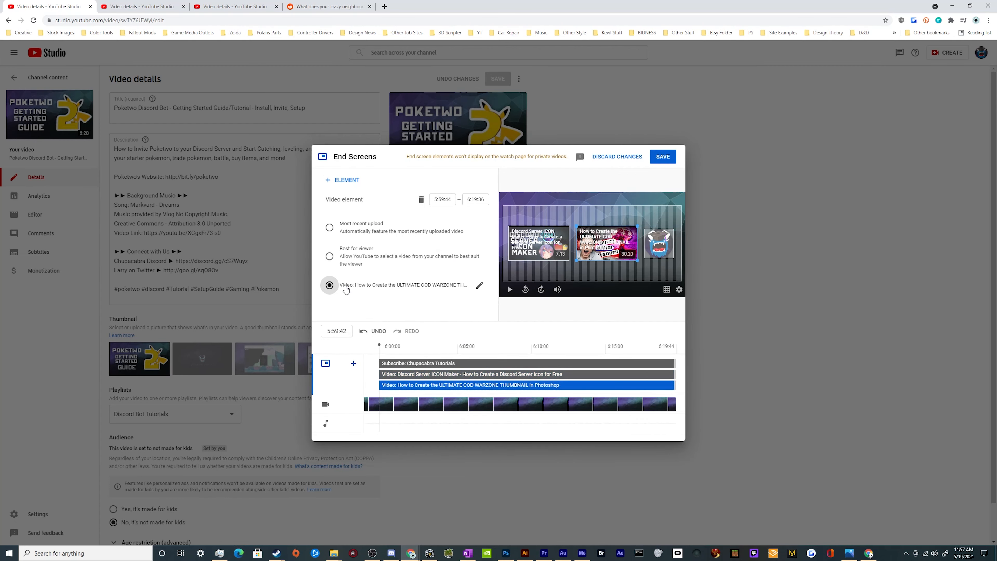
{"action": "left_click", "coordinate": [345, 287]}
{"action": "scroll", "coordinate": [424, 369], "scroll_direction": "down", "scroll_amount": 2}
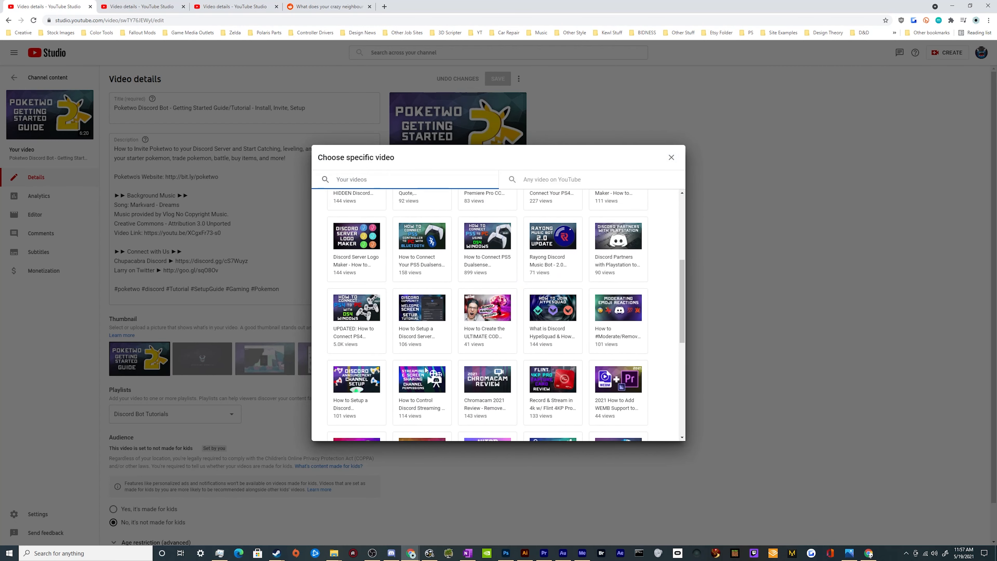
{"action": "scroll", "coordinate": [479, 251], "scroll_direction": "down", "scroll_amount": 5}
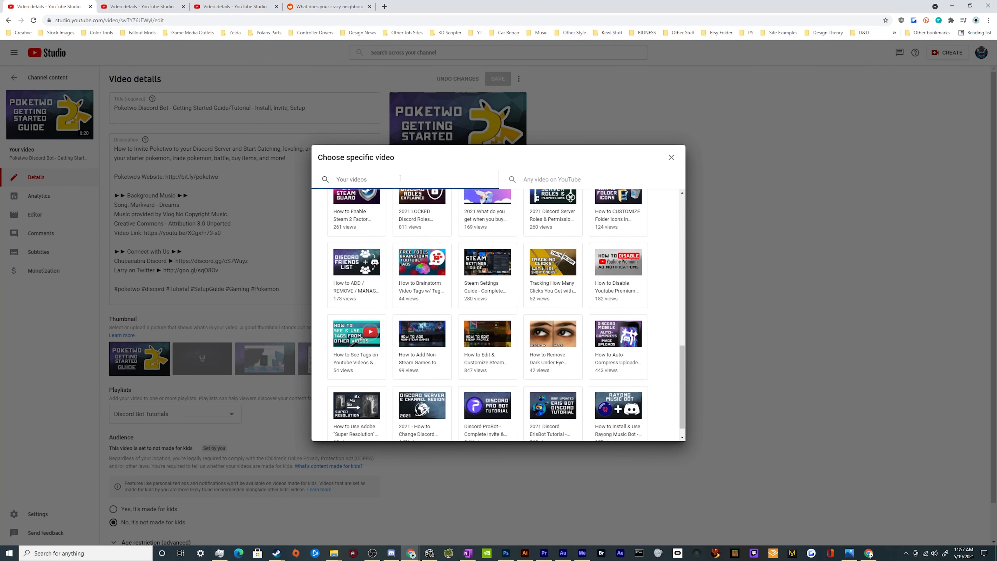
{"action": "left_click", "coordinate": [545, 173]}
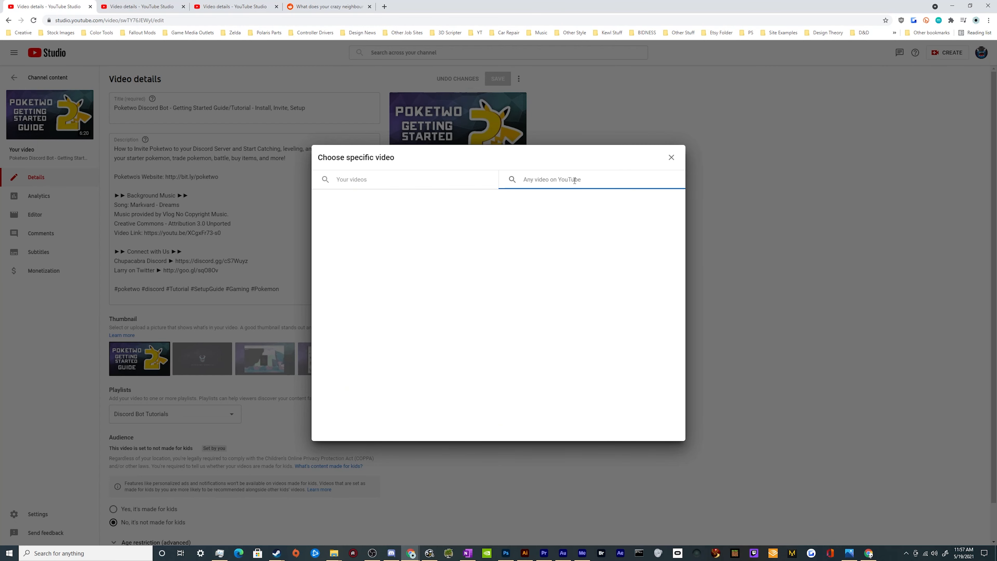
{"action": "left_click", "coordinate": [438, 180]}
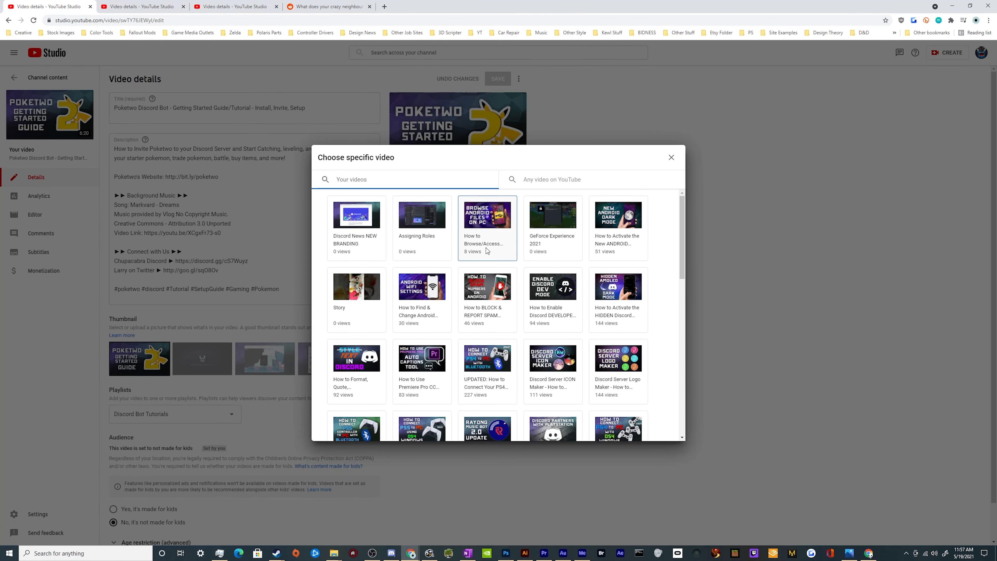
{"action": "scroll", "coordinate": [417, 349], "scroll_direction": "down", "scroll_amount": 5}
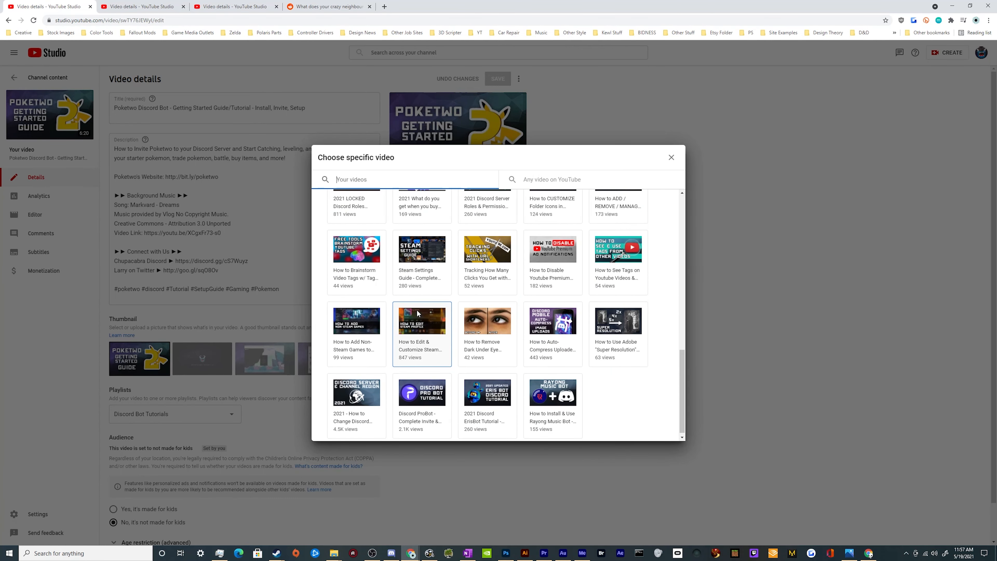
{"action": "scroll", "coordinate": [375, 346], "scroll_direction": "up", "scroll_amount": 6}
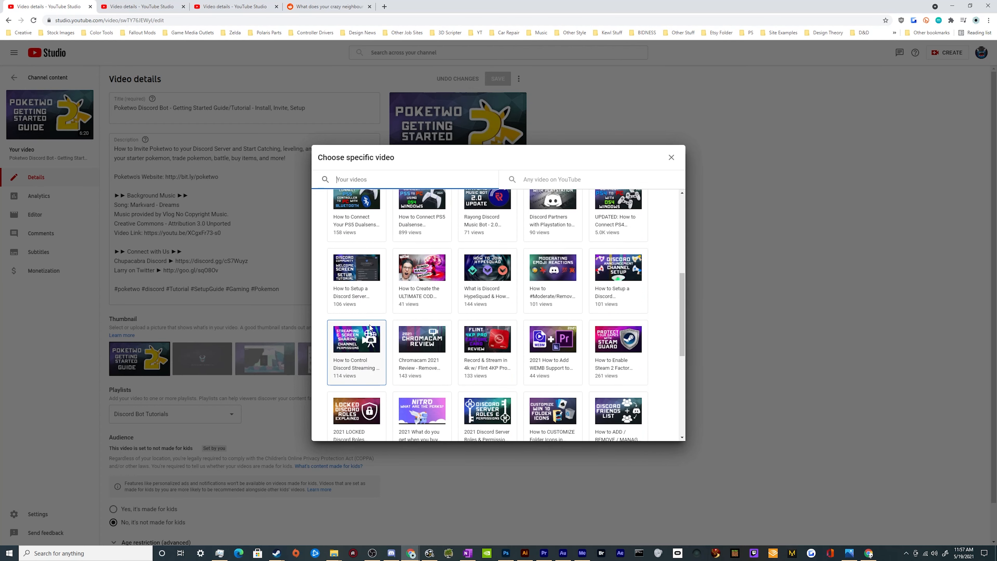
{"action": "scroll", "coordinate": [486, 346], "scroll_direction": "up", "scroll_amount": 2}
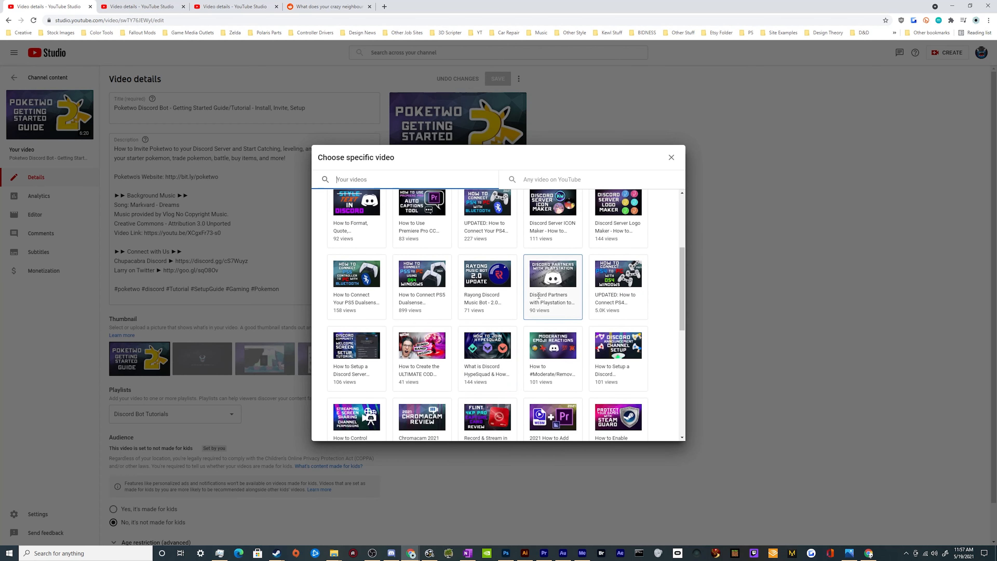
{"action": "left_click", "coordinate": [624, 339]}
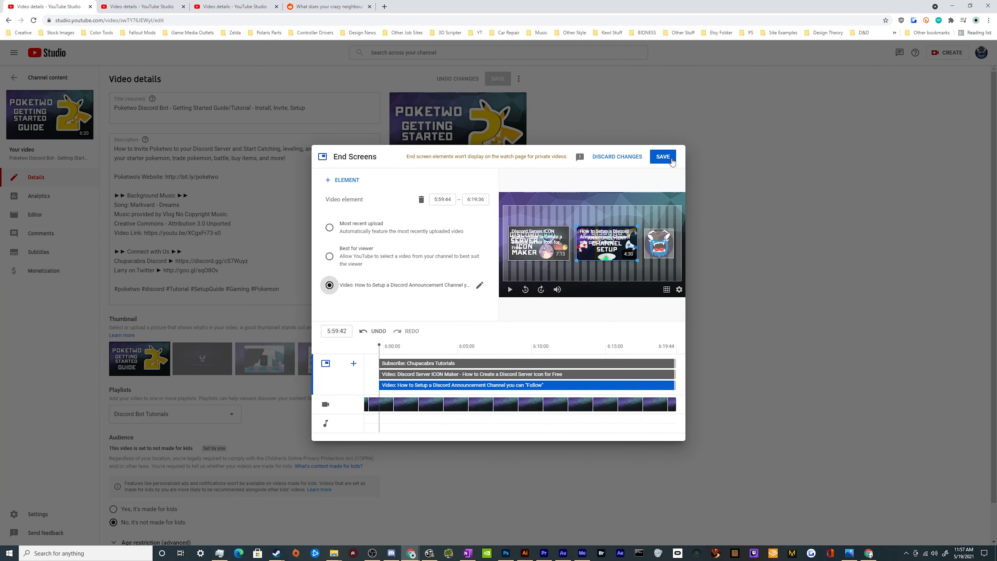
{"action": "left_click", "coordinate": [671, 161]}
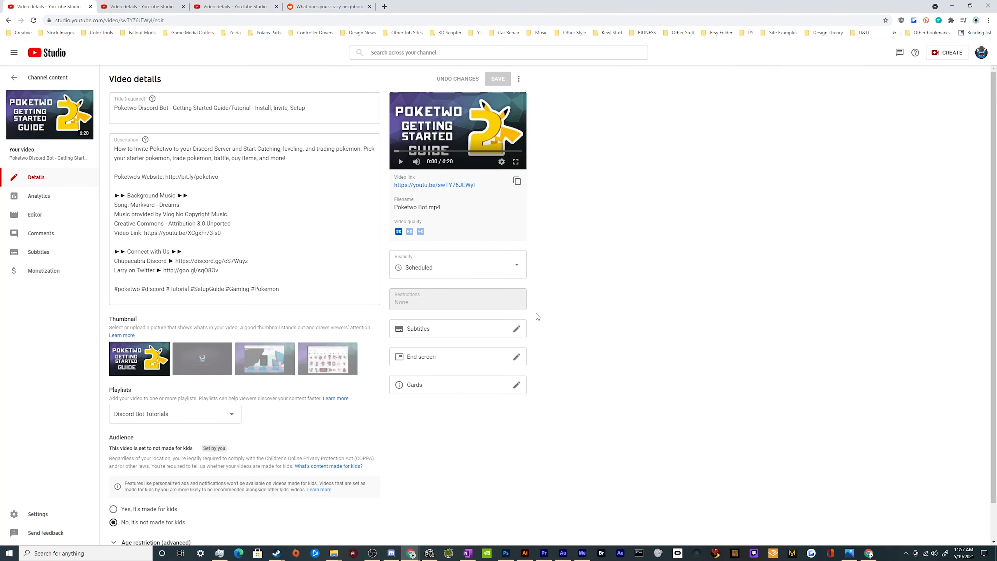
Step: Add a video card at 1:59:59 linking to the "What is Discord HypeSquad" video and move the playhead to 5:35:43
{"action": "left_click", "coordinate": [458, 386]}
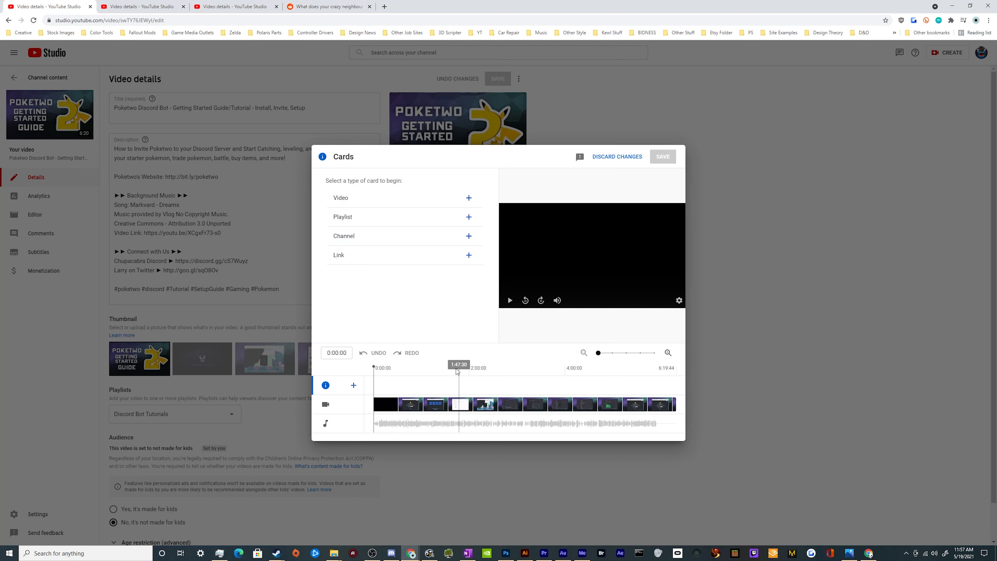
{"action": "left_click", "coordinate": [469, 369]}
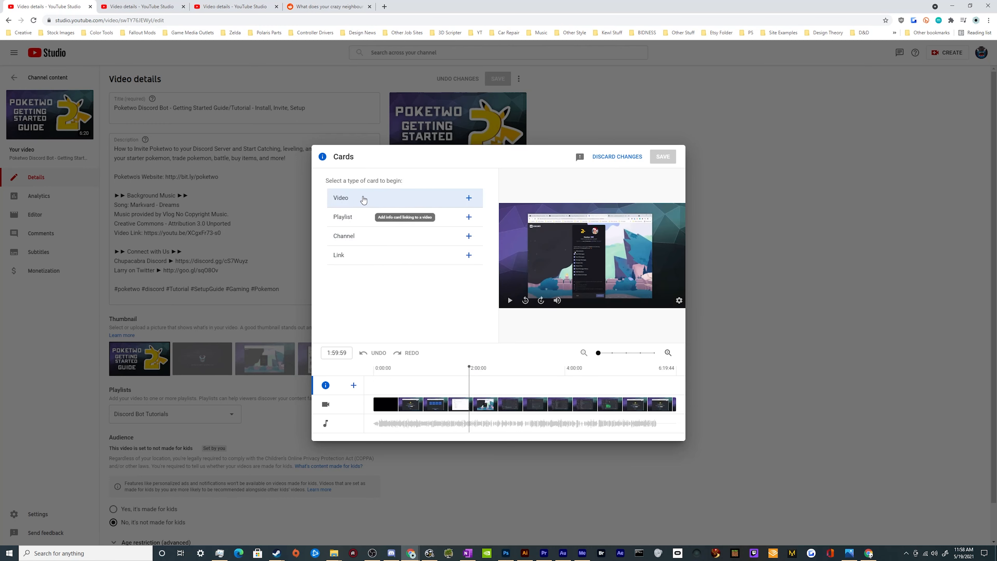
{"action": "left_click", "coordinate": [363, 199]}
{"action": "scroll", "coordinate": [443, 322], "scroll_direction": "down", "scroll_amount": 3}
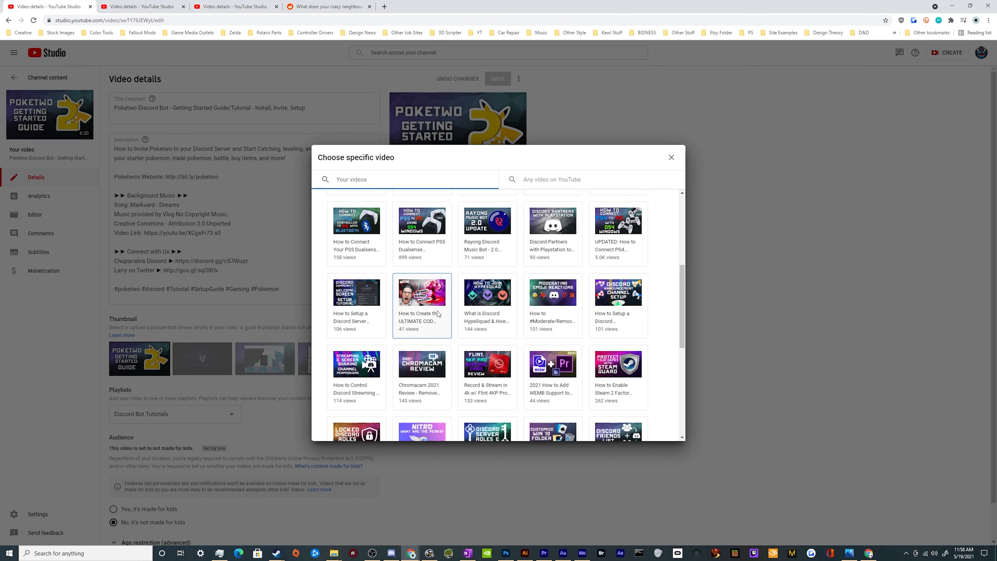
{"action": "scroll", "coordinate": [443, 322], "scroll_direction": "down", "scroll_amount": 1}
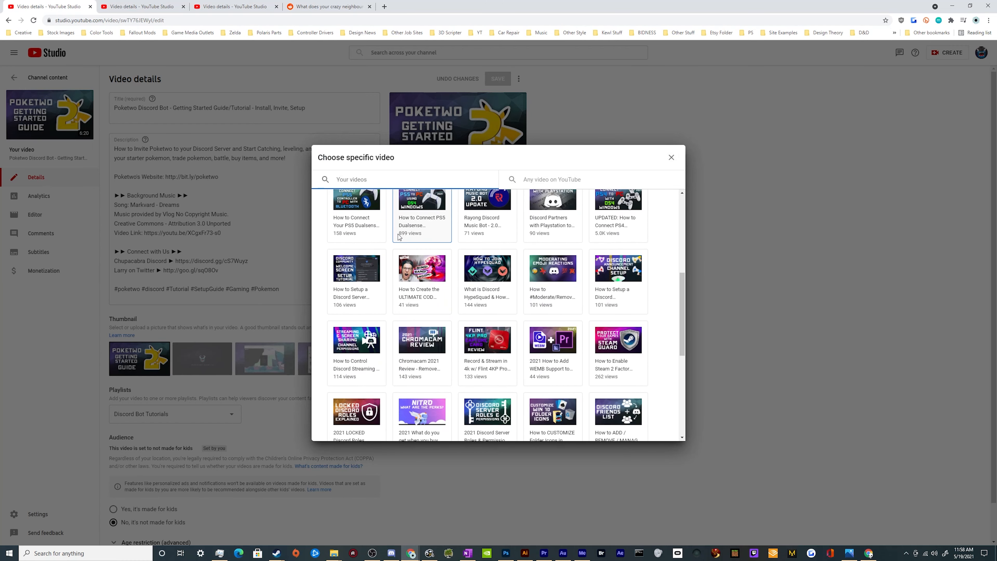
{"action": "left_click", "coordinate": [488, 278]}
{"action": "left_click", "coordinate": [641, 371]}
{"action": "left_click", "coordinate": [347, 183]}
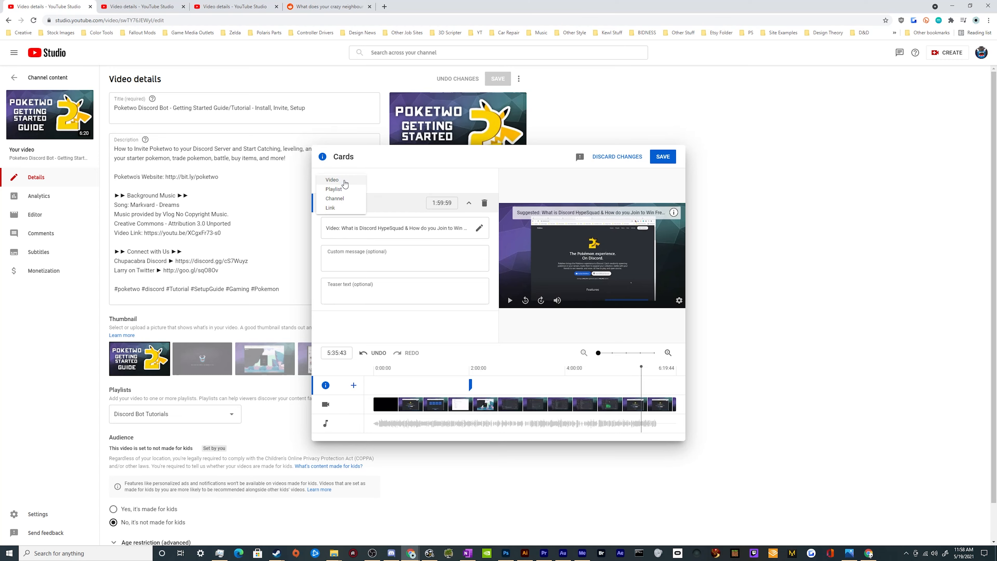
{"action": "left_click", "coordinate": [337, 198]}
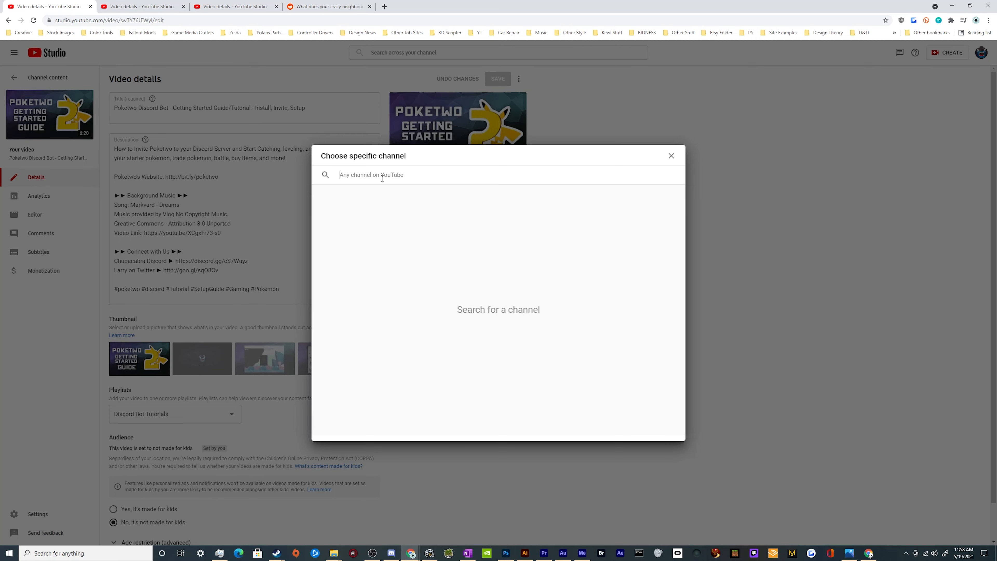
{"action": "left_click", "coordinate": [670, 156]}
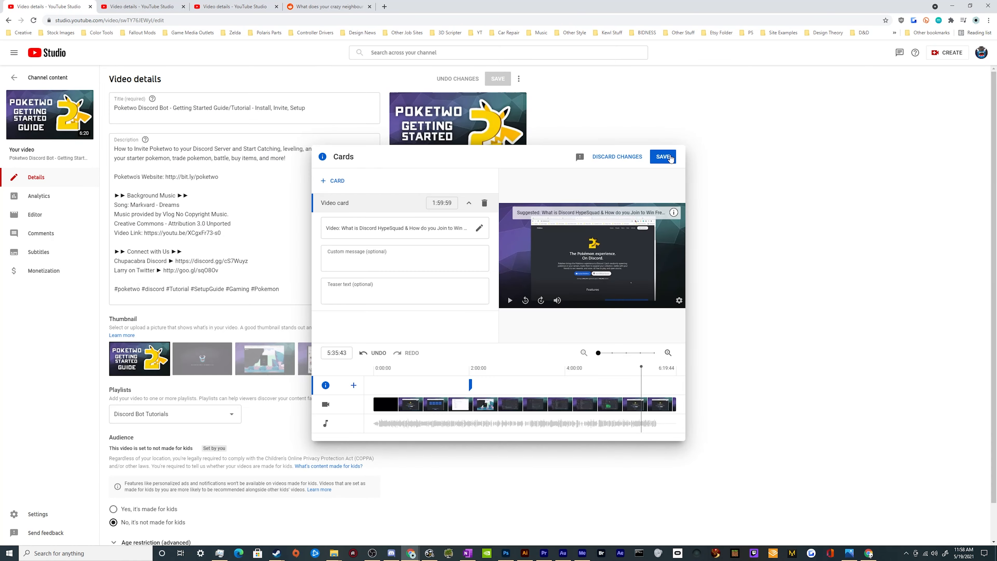
Step: Add a second video card at 5:35:43 linking to the "UPDATED: How to Connect PS4 Controller to PC" video
{"action": "left_click", "coordinate": [334, 182]}
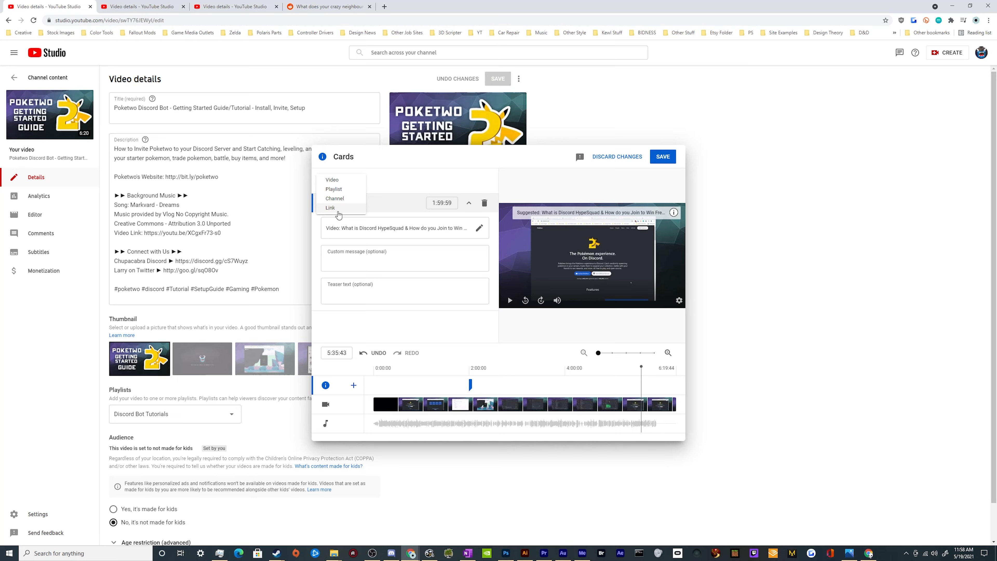
{"action": "left_click", "coordinate": [332, 180]}
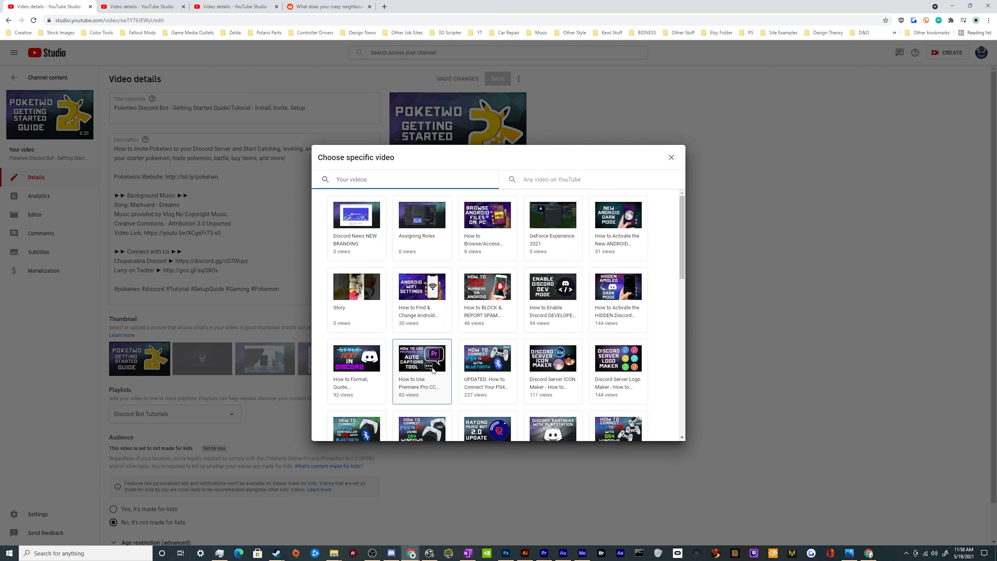
{"action": "scroll", "coordinate": [404, 289], "scroll_direction": "down", "scroll_amount": 5}
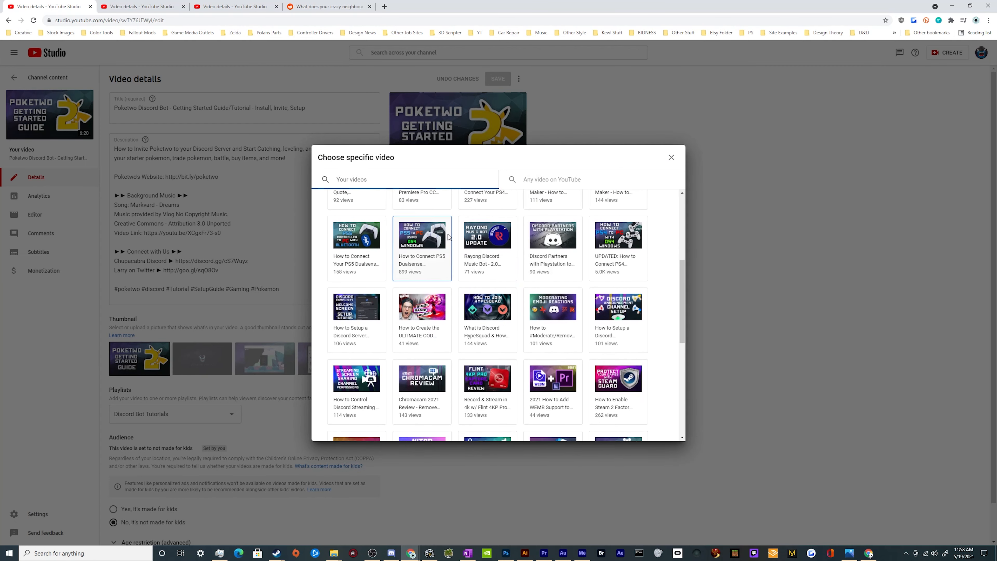
{"action": "left_click", "coordinate": [592, 235]}
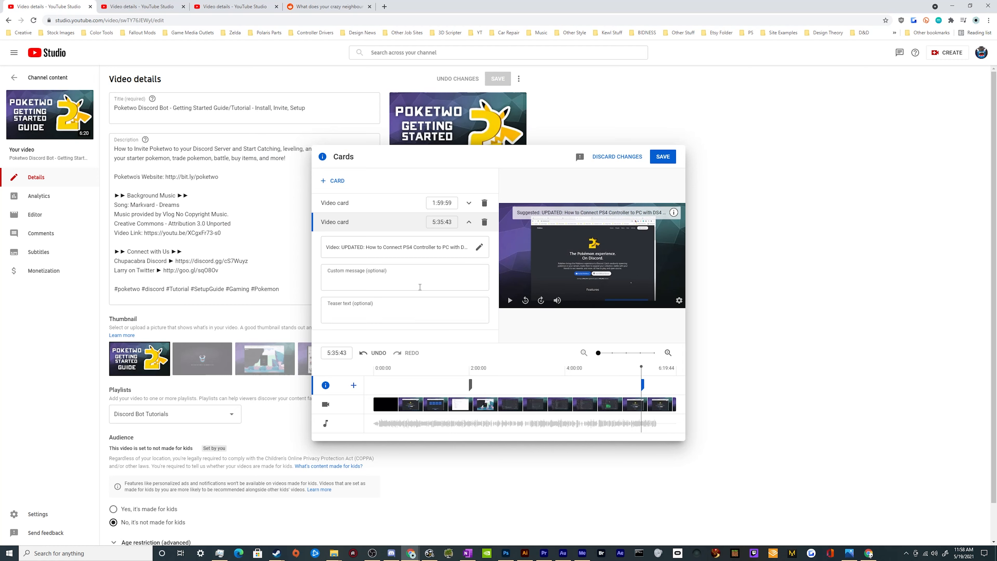
Step: Examine the optional custom message and teaser text fields on the 5:35:43 card and compare the details of both video cards
{"action": "left_click", "coordinate": [361, 299]}
{"action": "left_click", "coordinate": [344, 276]}
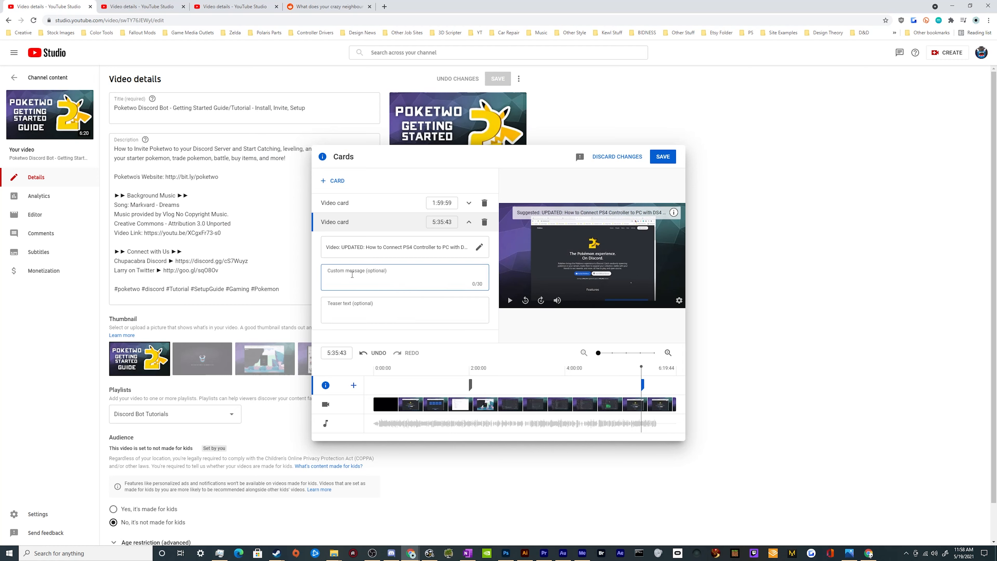
{"action": "left_click", "coordinate": [356, 313]}
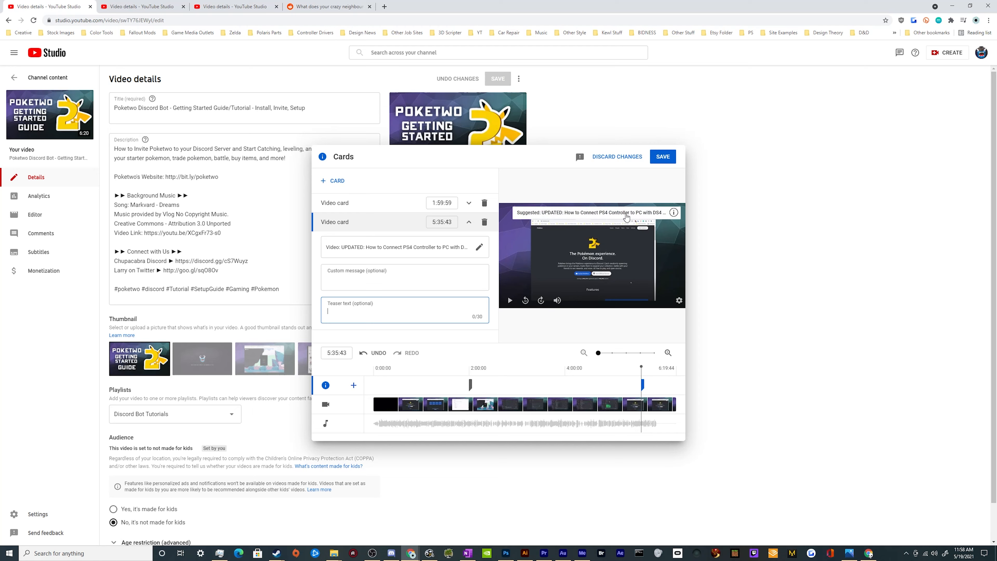
{"action": "left_click", "coordinate": [404, 208]}
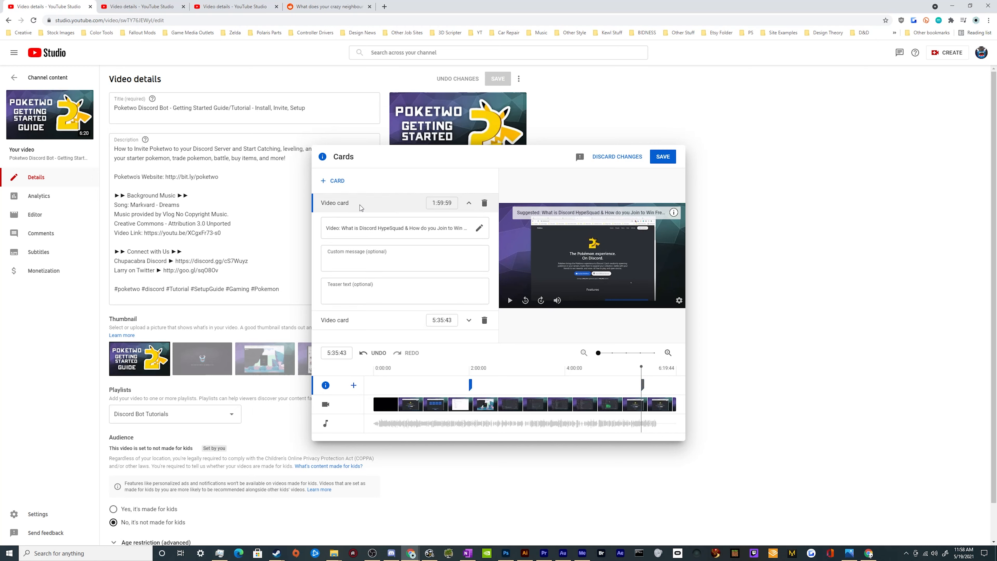
{"action": "left_click", "coordinate": [384, 319]}
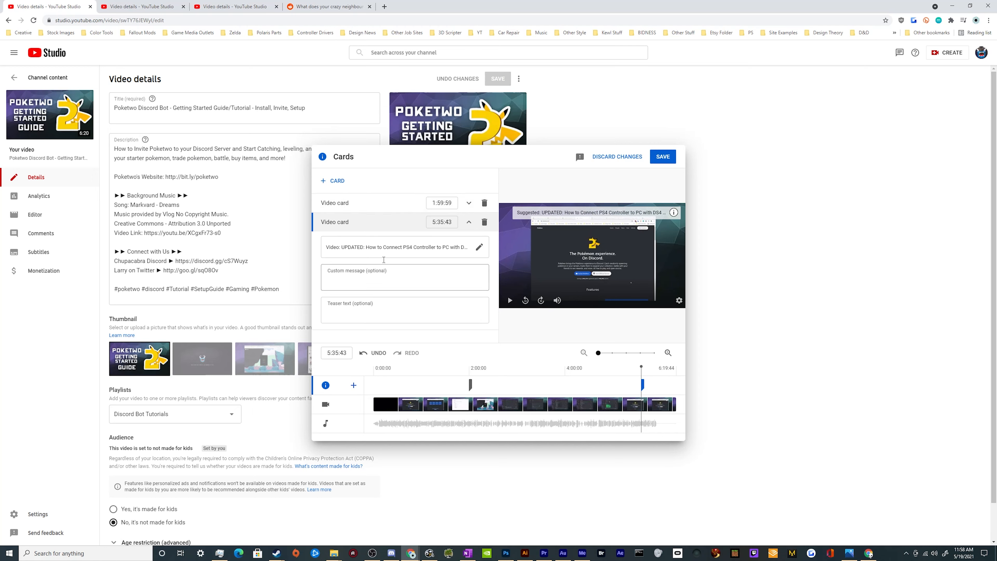
Step: Expand the first video card at 1:59:59, keep its timeline position, and save both cards to the video
{"action": "left_click", "coordinate": [367, 208]}
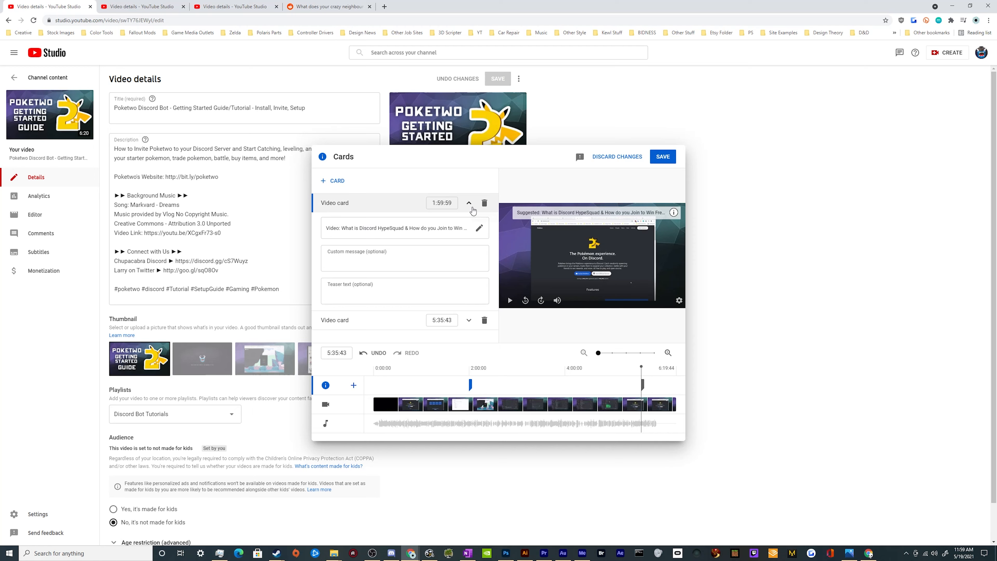
{"action": "mouse_move", "coordinate": [470, 386]}
{"action": "left_mouse_down"}
{"action": "mouse_move", "coordinate": [482, 387]}
{"action": "mouse_move", "coordinate": [470, 387]}
{"action": "left_mouse_up"}
{"action": "left_click", "coordinate": [655, 161]}
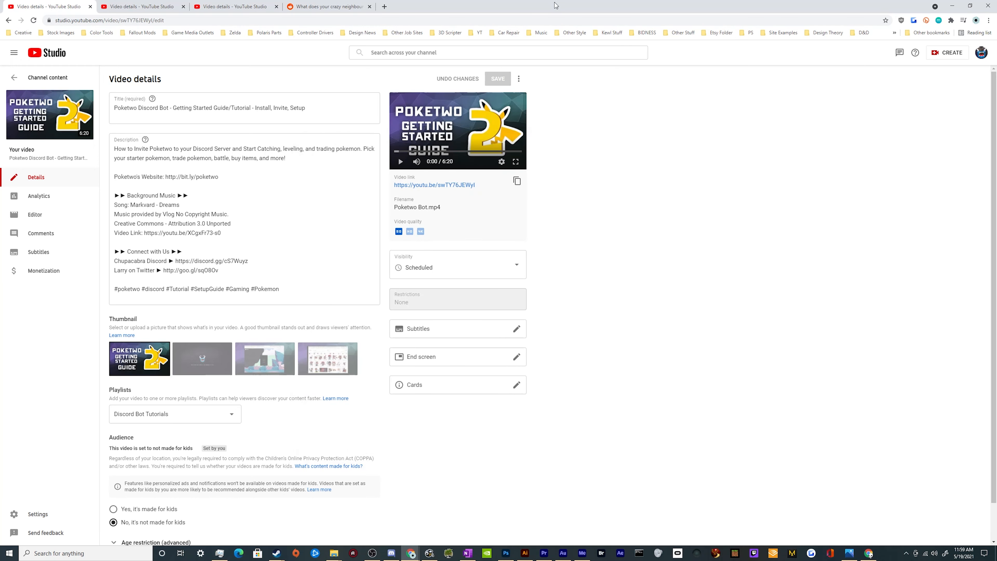